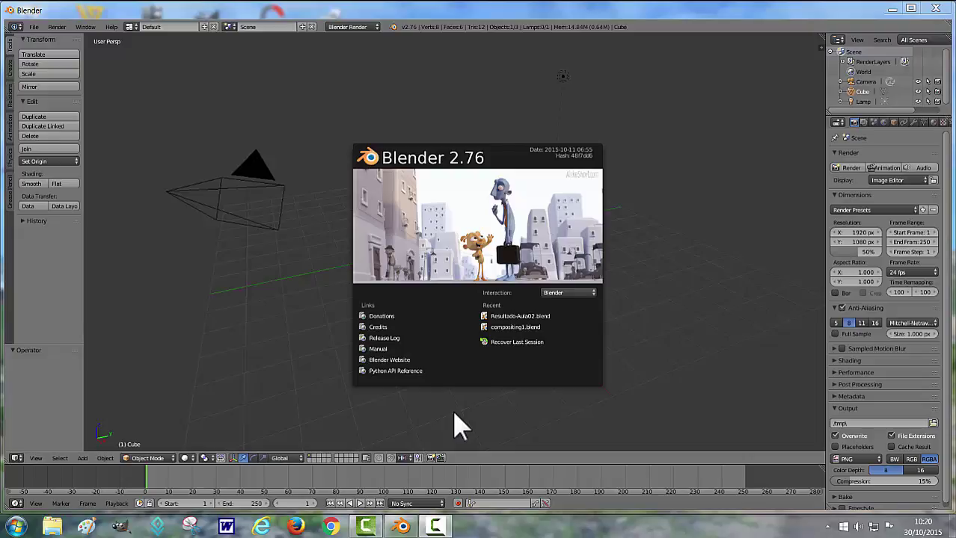
Dismiss the Blender 2.76 splash screen to reveal the default cube, camera and lamp
{"action": "left_click", "coordinate": [459, 425]}
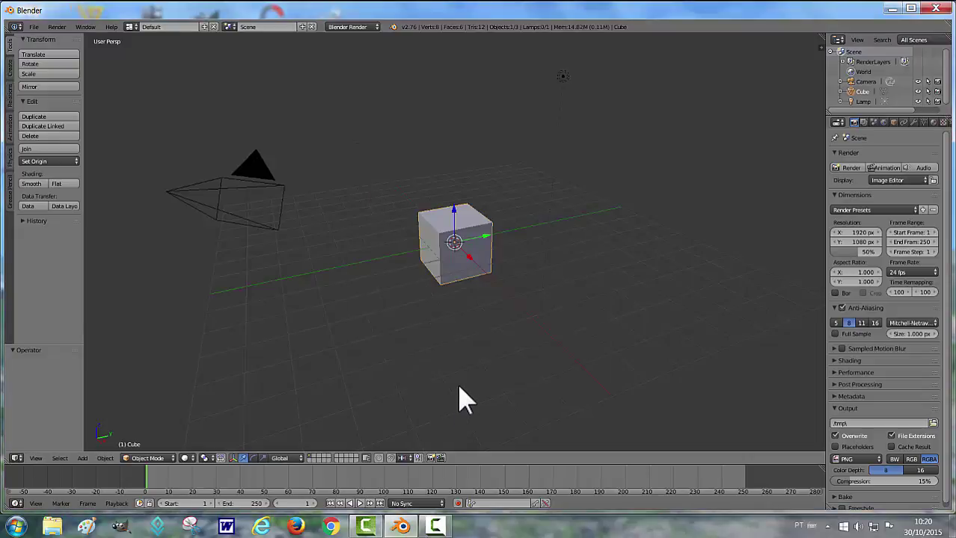
Replace the default cube with a UV sphere and switch to top orthographic view
{"action": "key", "text": "Delete"}
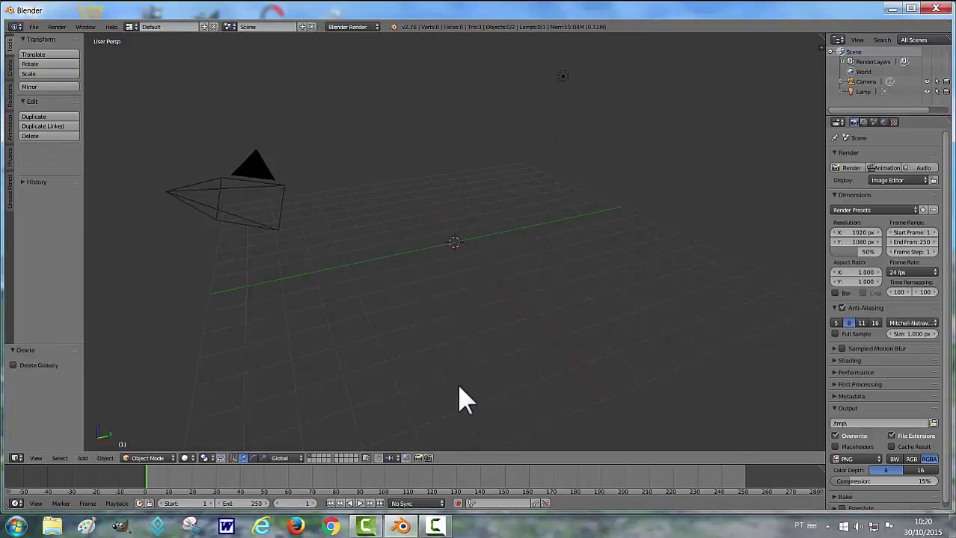
{"action": "key", "text": "shift+a"}
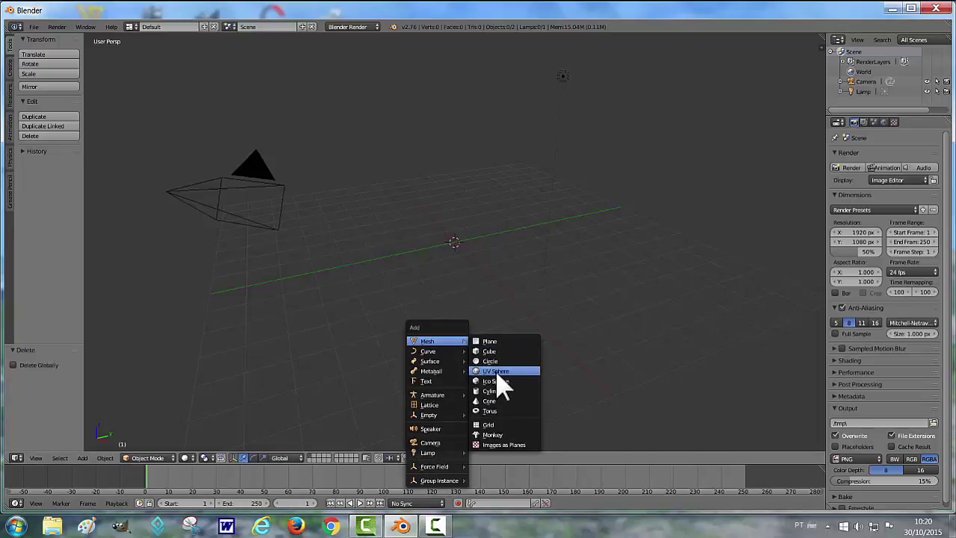
{"action": "left_click", "coordinate": [494, 372]}
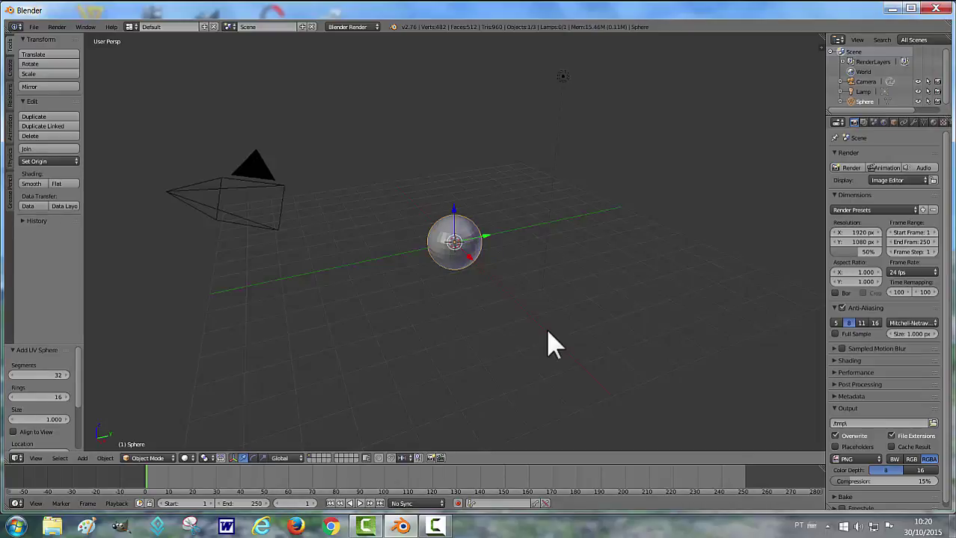
{"action": "key", "text": "KP_7"}
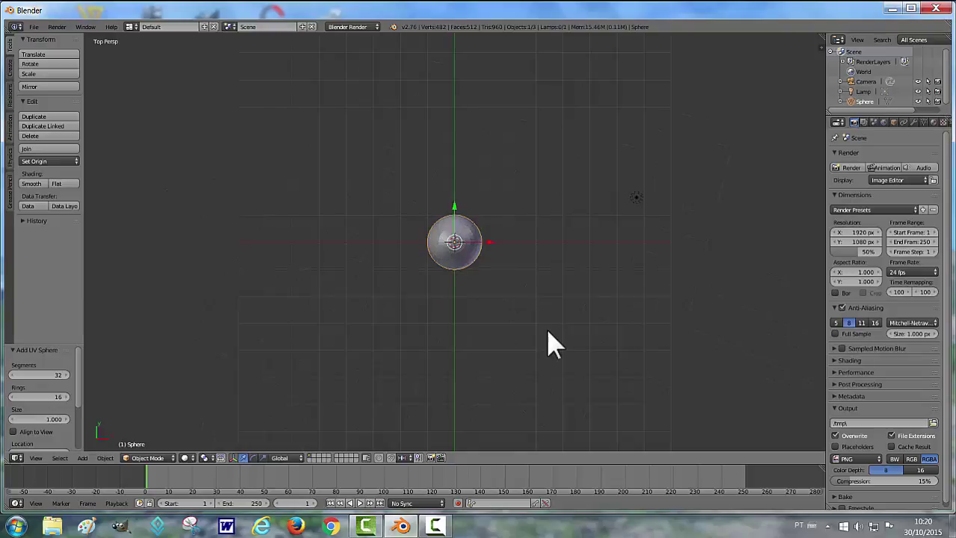
{"action": "key", "text": "KP_5"}
Add a NURBS path at the origin, then reselect the UV sphere
{"action": "key", "text": "shift+a"}
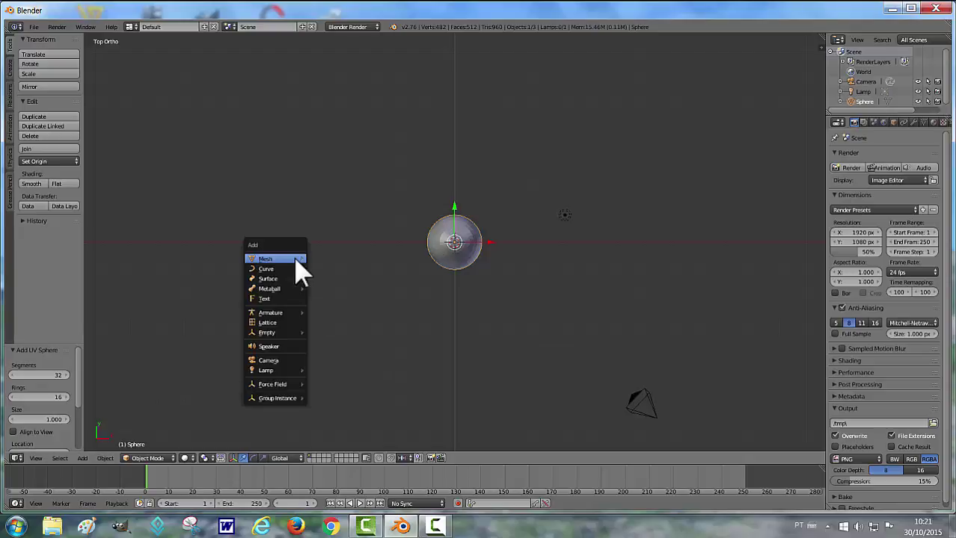
{"action": "mouse_move", "coordinate": [266, 268]}
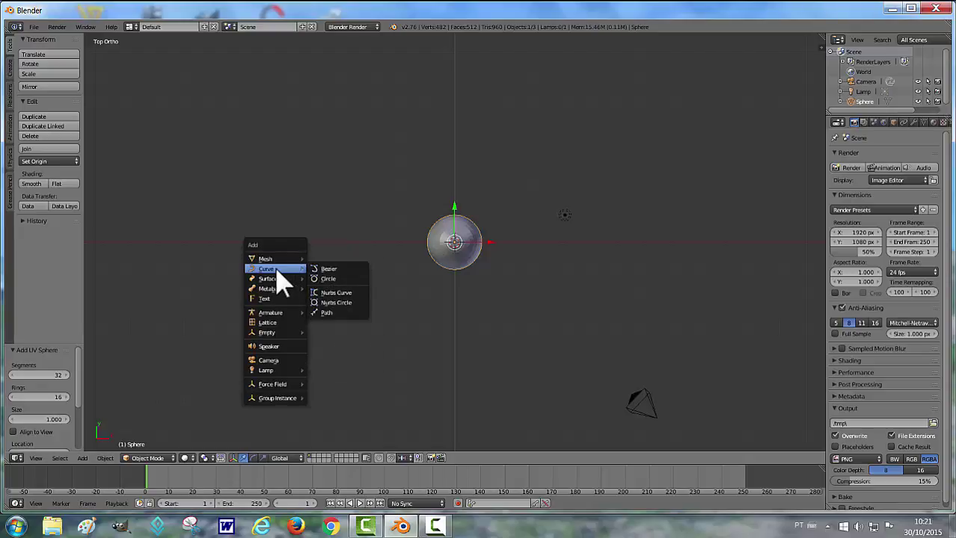
{"action": "left_click", "coordinate": [327, 313]}
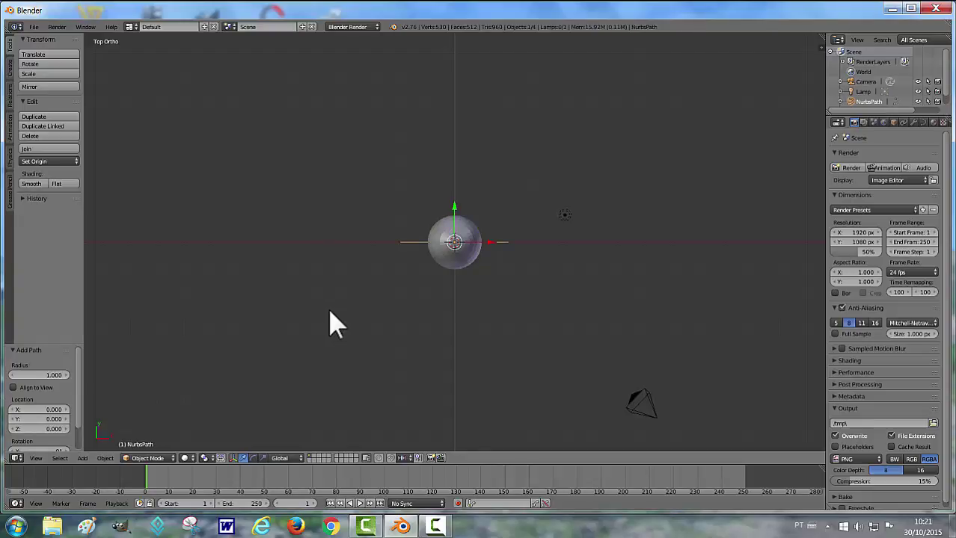
{"action": "right_click", "coordinate": [446, 261]}
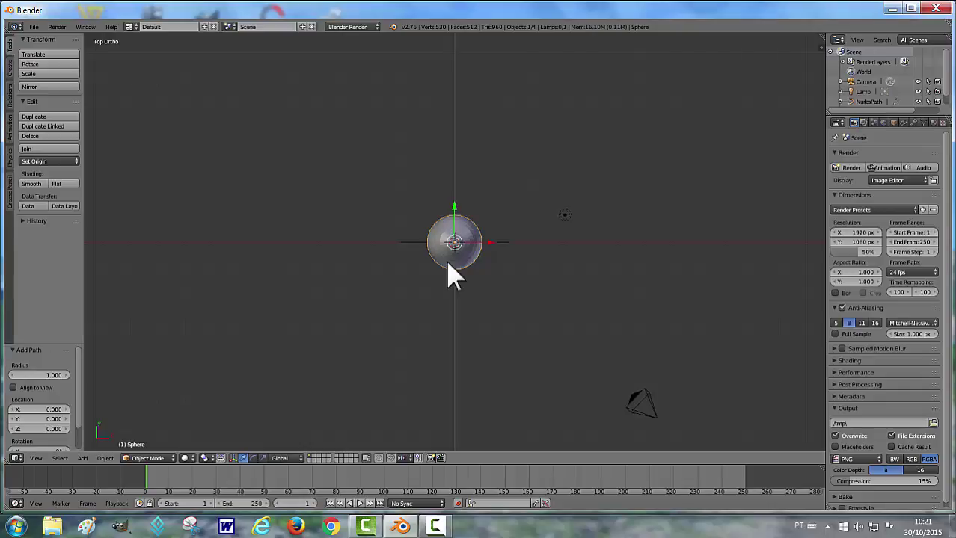
Add an Array modifier to the sphere, dismissing the Windows colour-scheme warning
{"action": "left_click", "coordinate": [914, 123]}
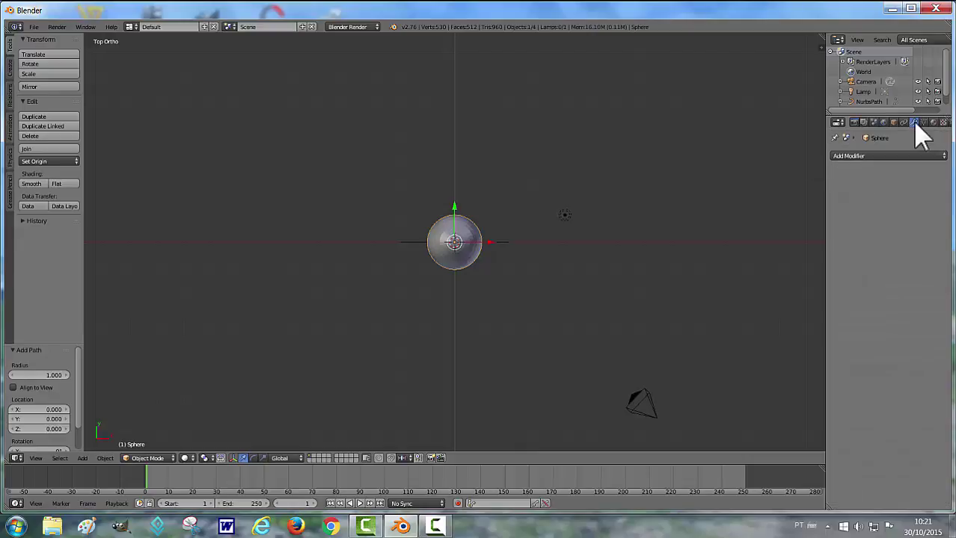
{"action": "left_click", "coordinate": [944, 155]}
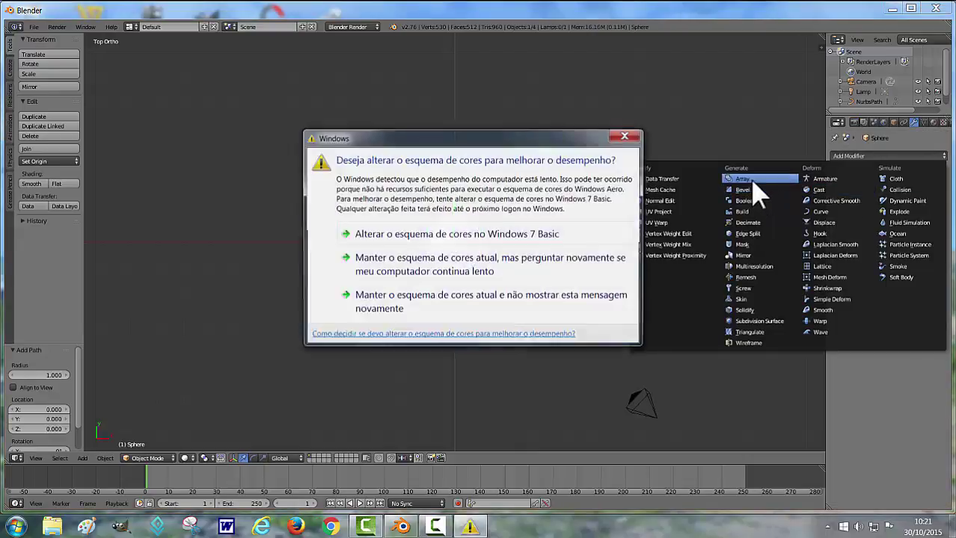
{"action": "left_click", "coordinate": [482, 302]}
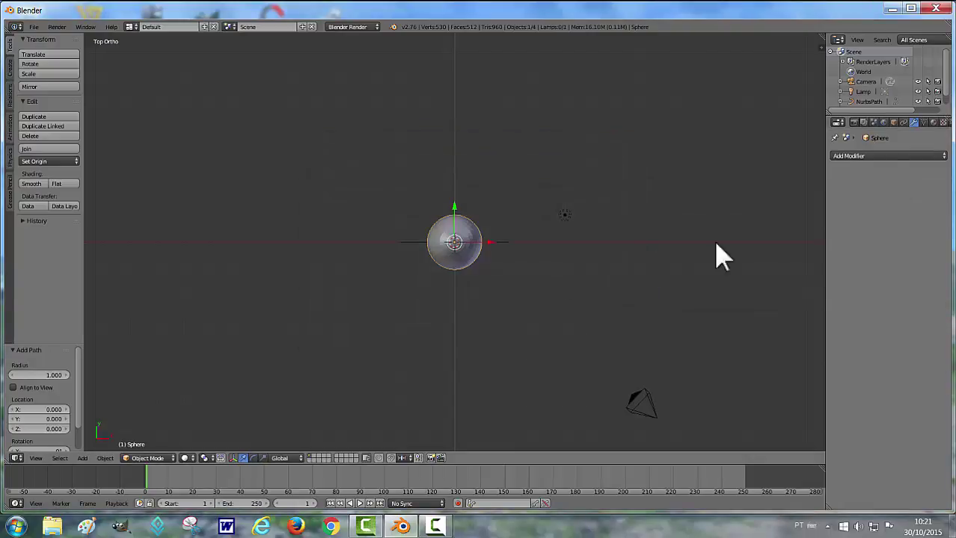
{"action": "left_click", "coordinate": [944, 155]}
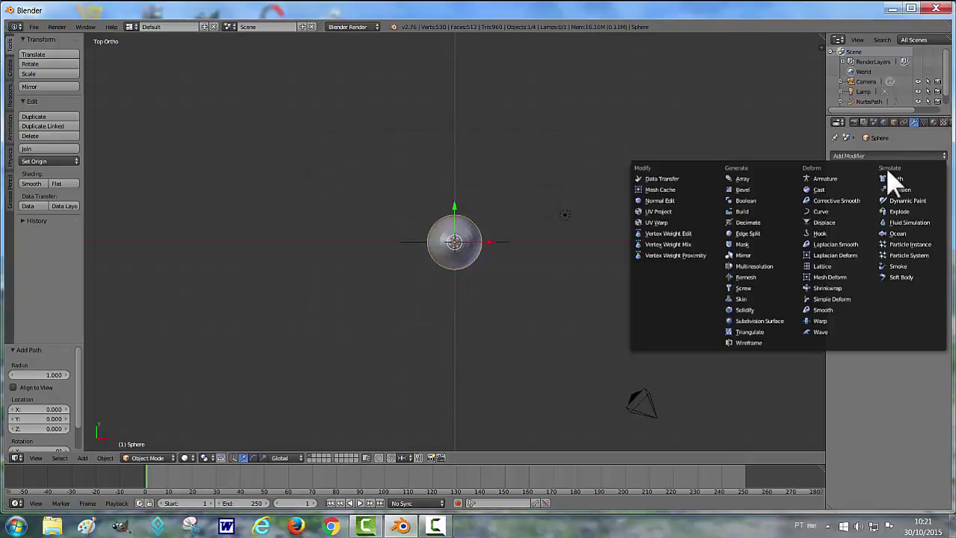
{"action": "left_click", "coordinate": [744, 185]}
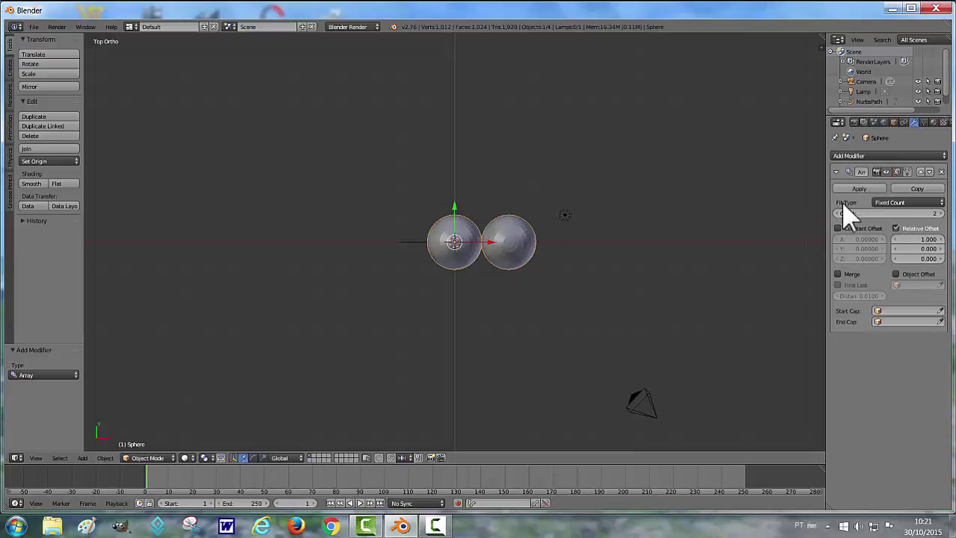
Set the Array's Fit Type to Fit Curve with NurbsPath as the curve
{"action": "left_click", "coordinate": [940, 203]}
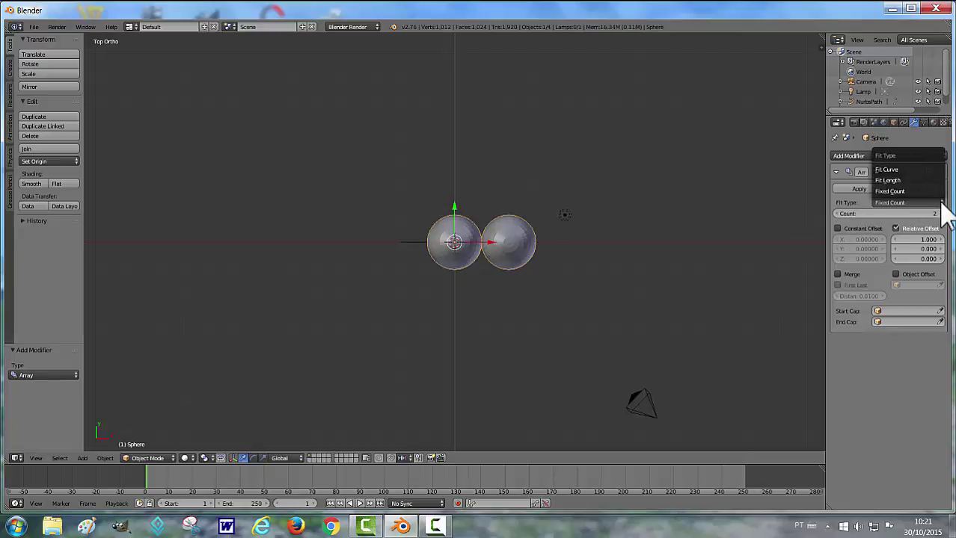
{"action": "left_click", "coordinate": [897, 170]}
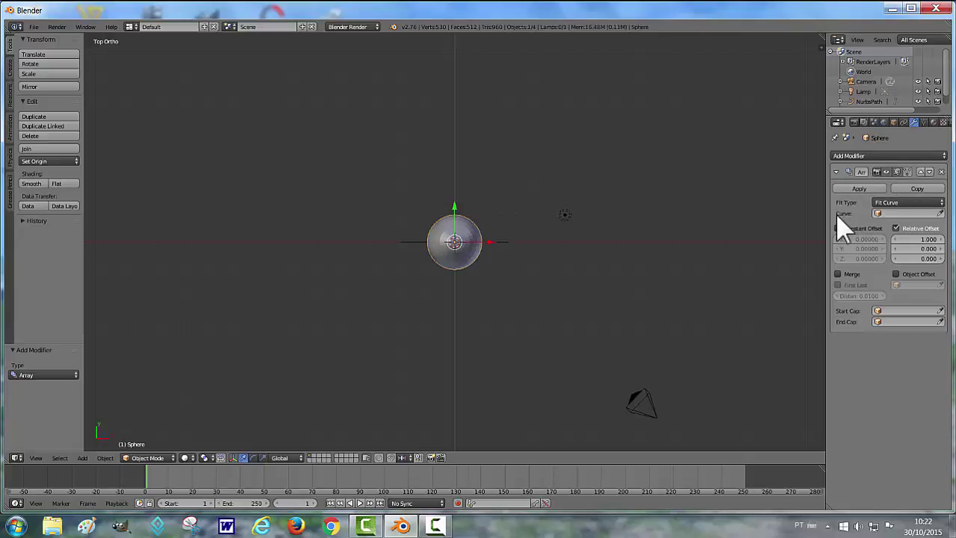
{"action": "left_click", "coordinate": [879, 214]}
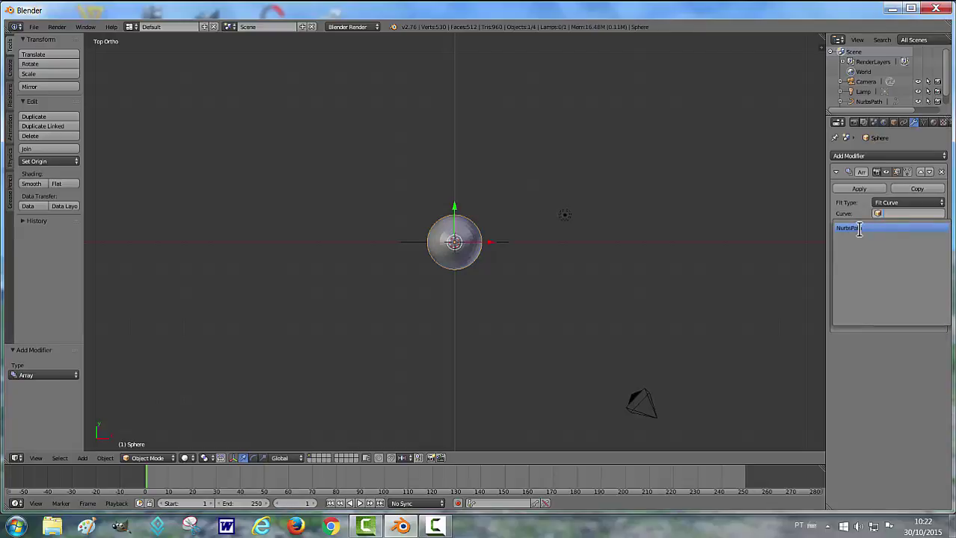
{"action": "left_click", "coordinate": [858, 229]}
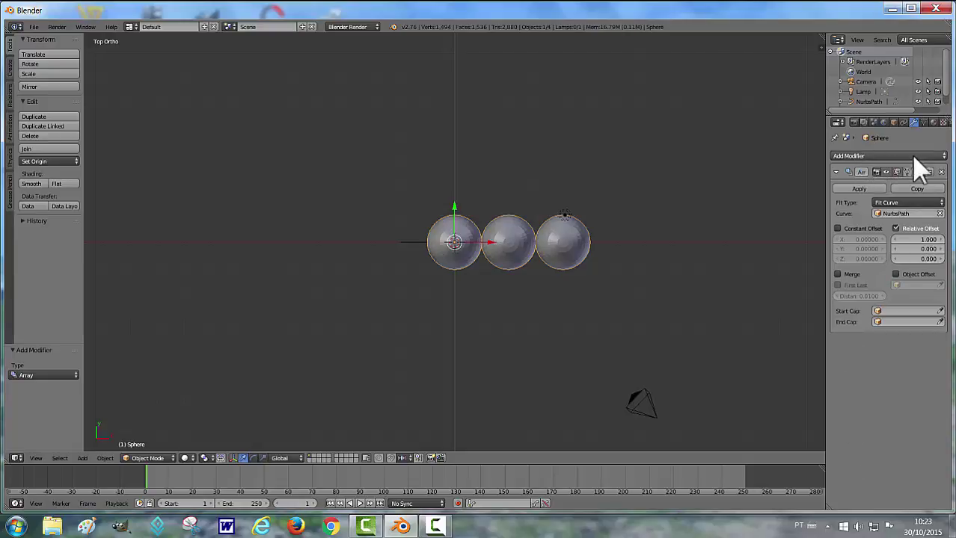
Add a Curve modifier to the sphere with NurbsPath as its deform object
{"action": "left_click", "coordinate": [944, 157]}
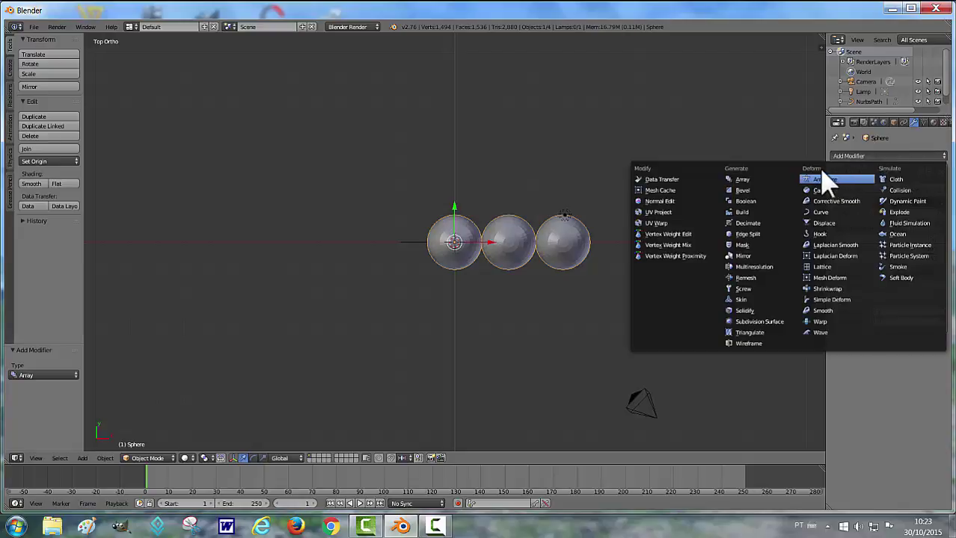
{"action": "left_click", "coordinate": [821, 213]}
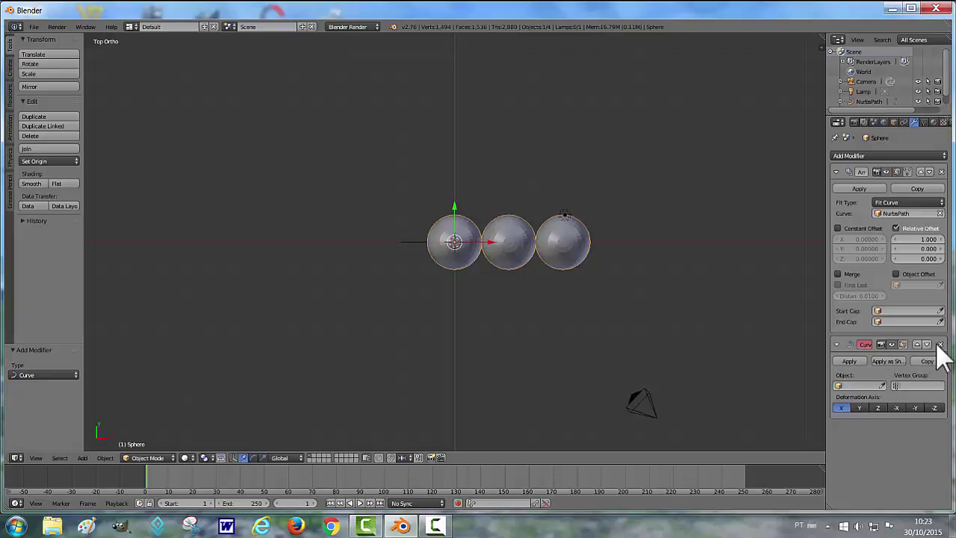
{"action": "left_click", "coordinate": [840, 386]}
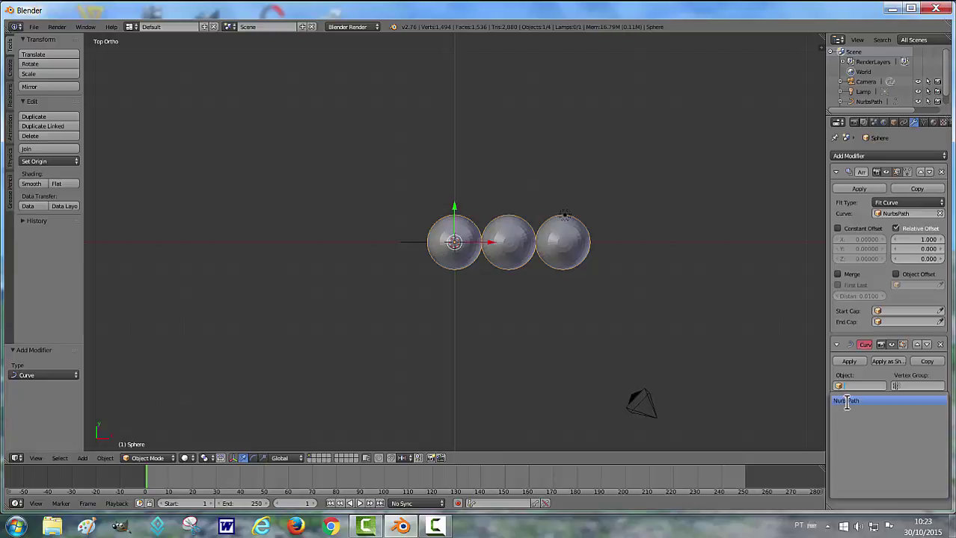
{"action": "left_click", "coordinate": [847, 402]}
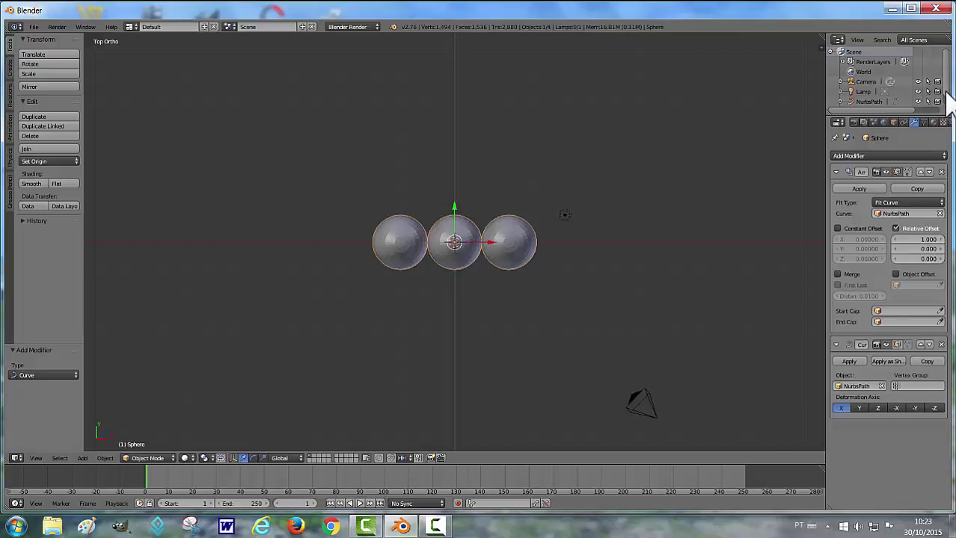
{"action": "scroll", "coordinate": [947, 101], "scroll_direction": "down", "scroll_amount": 1}
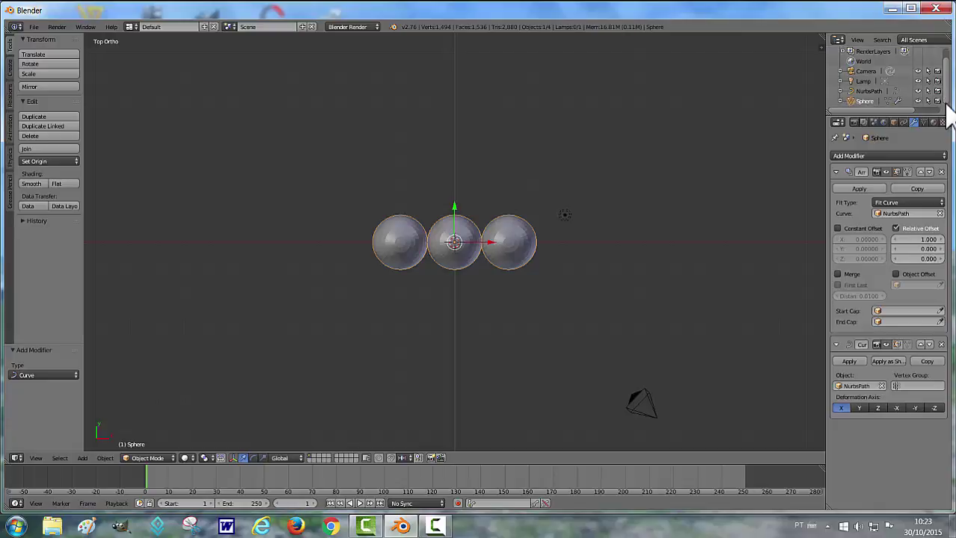
Select NurbsPath, enter Edit Mode, and select its end point at the right sphere
{"action": "left_click", "coordinate": [878, 91]}
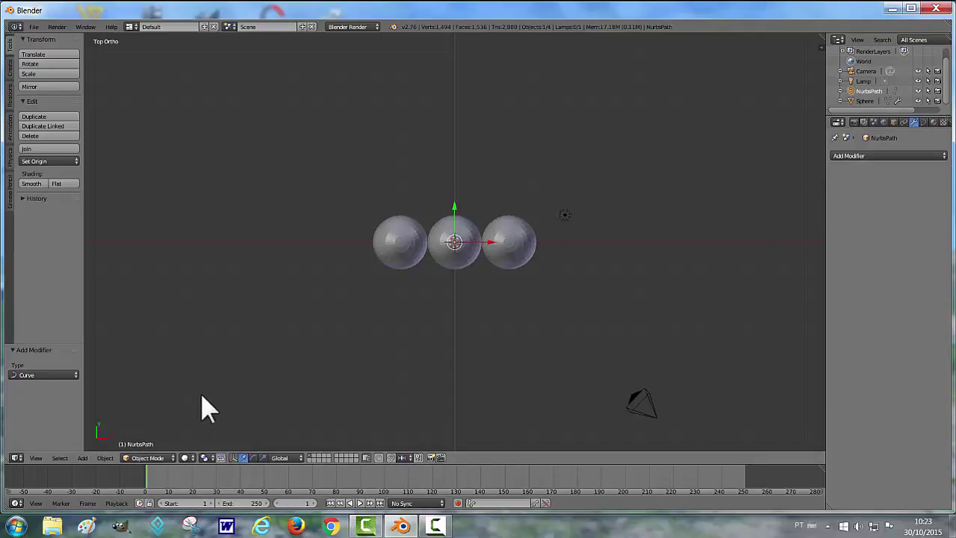
{"action": "key", "text": "Tab"}
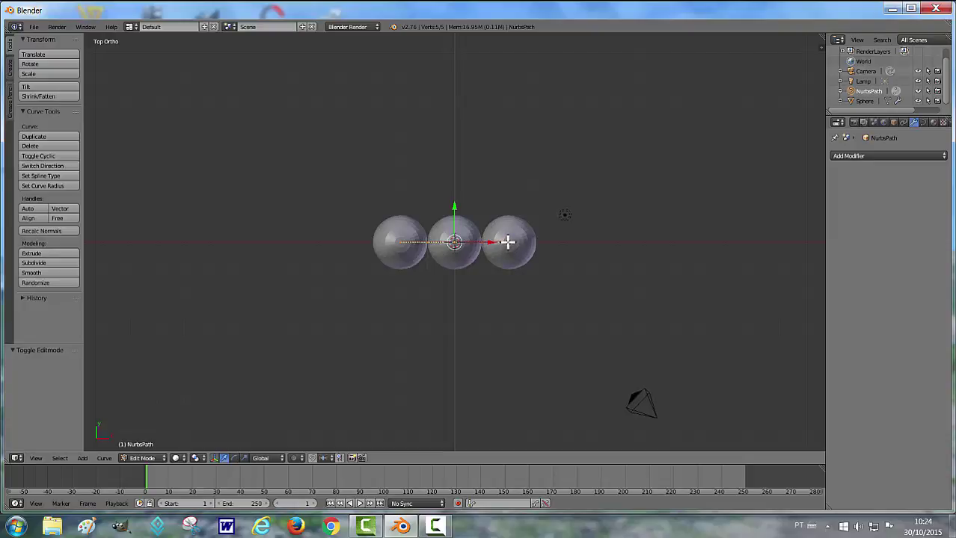
{"action": "right_click", "coordinate": [507, 241]}
Extrude a new control point from the path's end straight along the X axis
{"action": "key", "text": "e"}
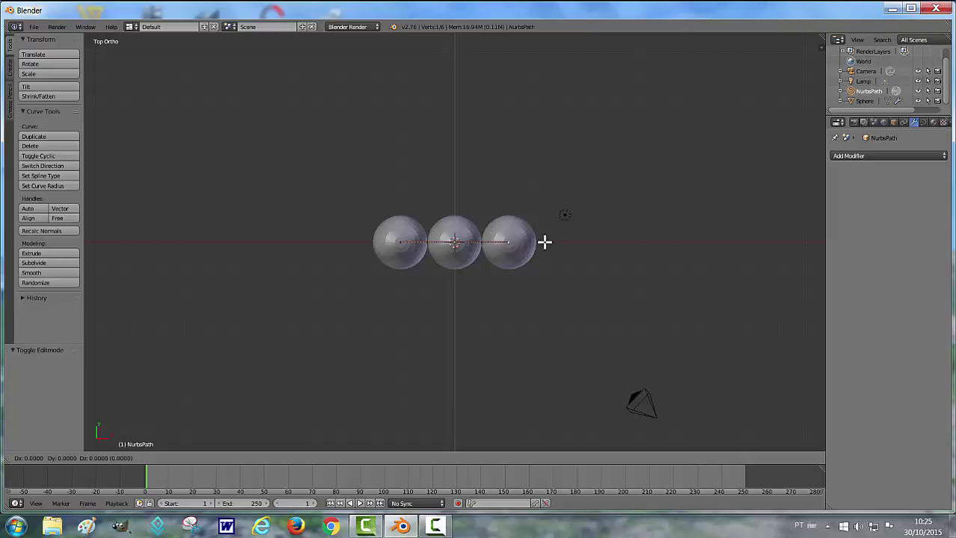
{"action": "right_click", "coordinate": [546, 241]}
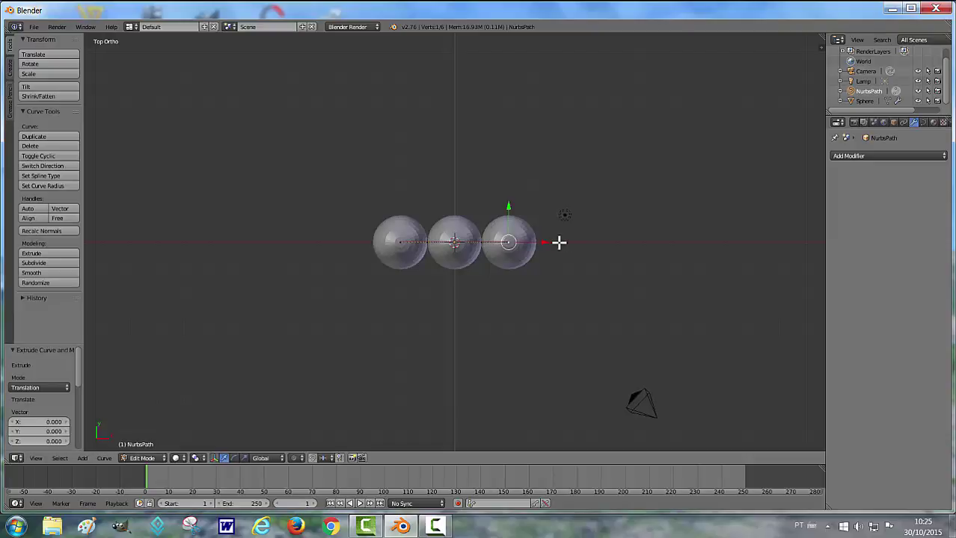
{"action": "left_click_drag", "start_coordinate": [545, 242], "coordinate": [719, 242]}
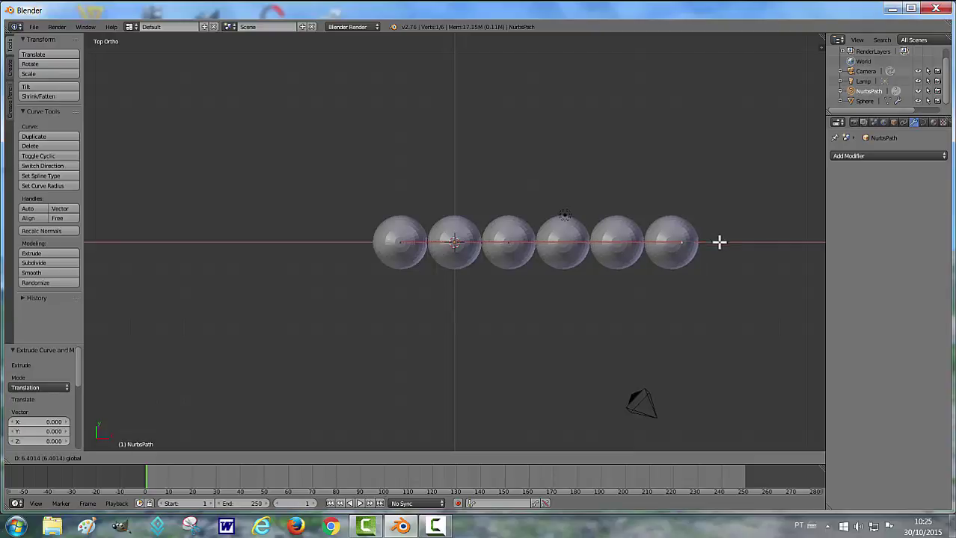
{"action": "left_click", "coordinate": [719, 242]}
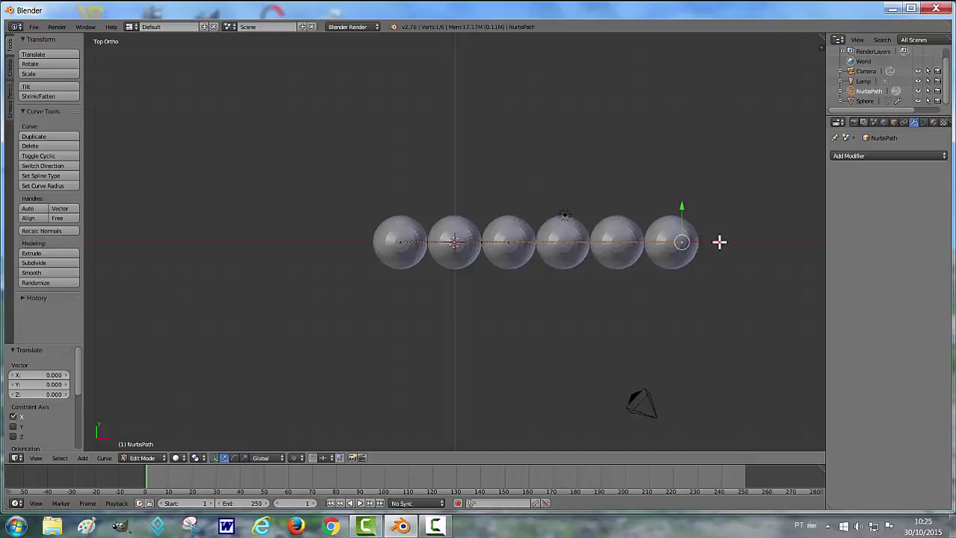
{"action": "key", "text": "e"}
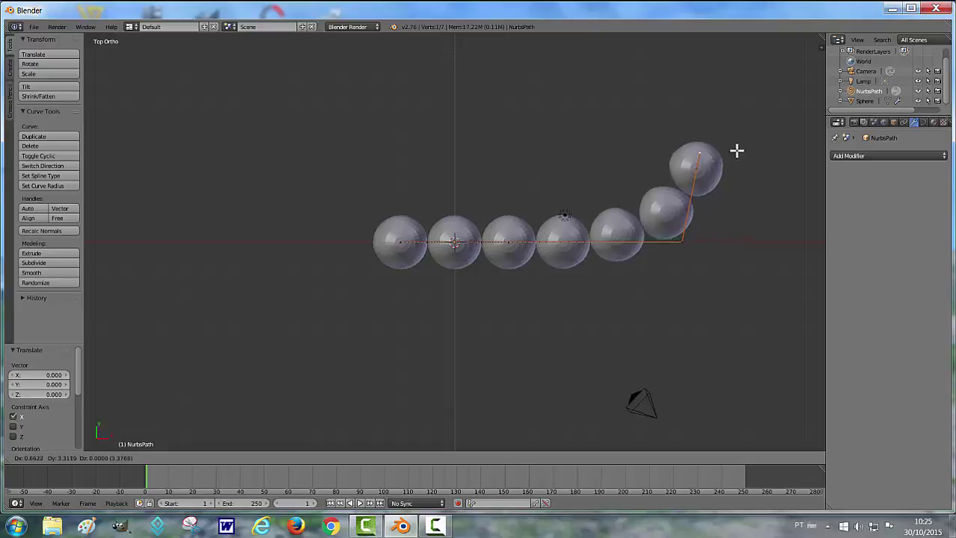
Extrude path points rising to the upper right and across the top of the loop
{"action": "left_click", "coordinate": [739, 99]}
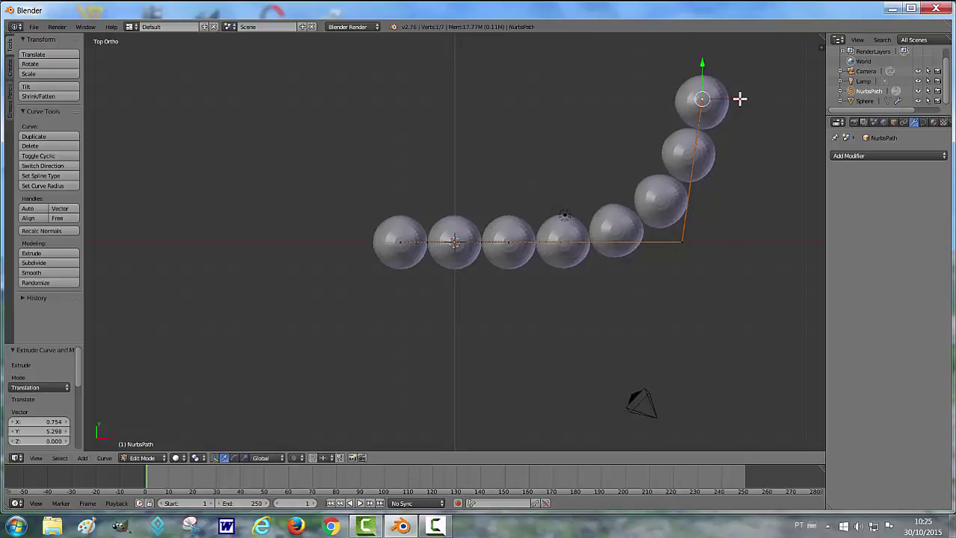
{"action": "key", "text": "e"}
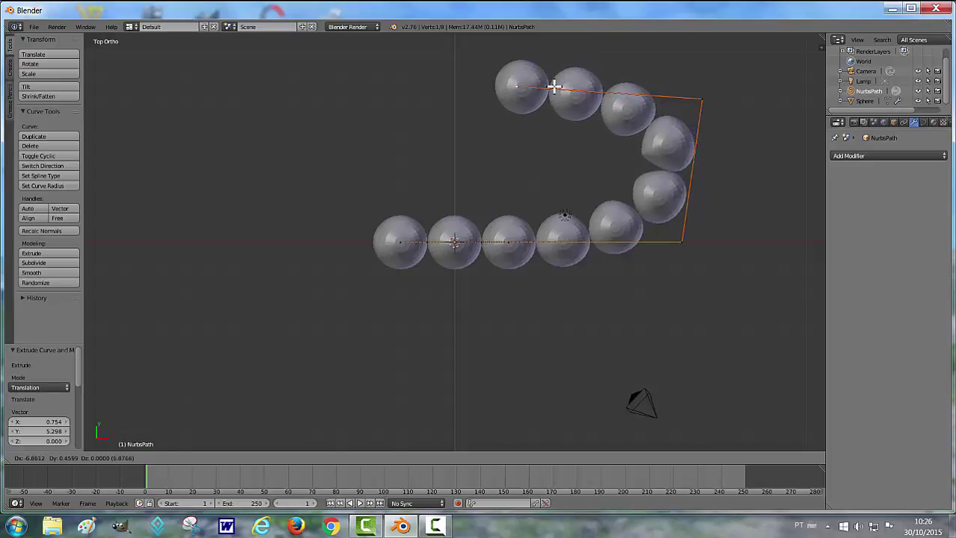
{"action": "left_click", "coordinate": [553, 87]}
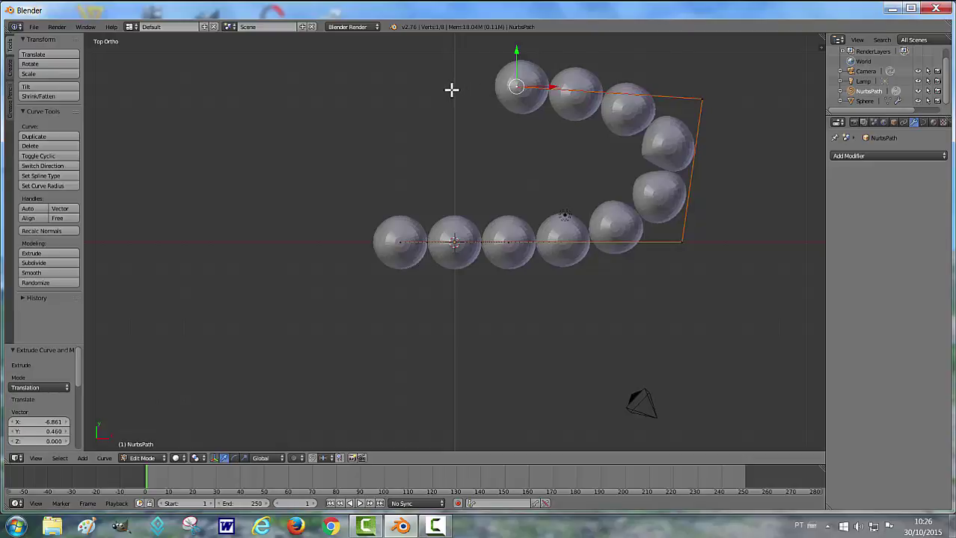
{"action": "key", "text": "e"}
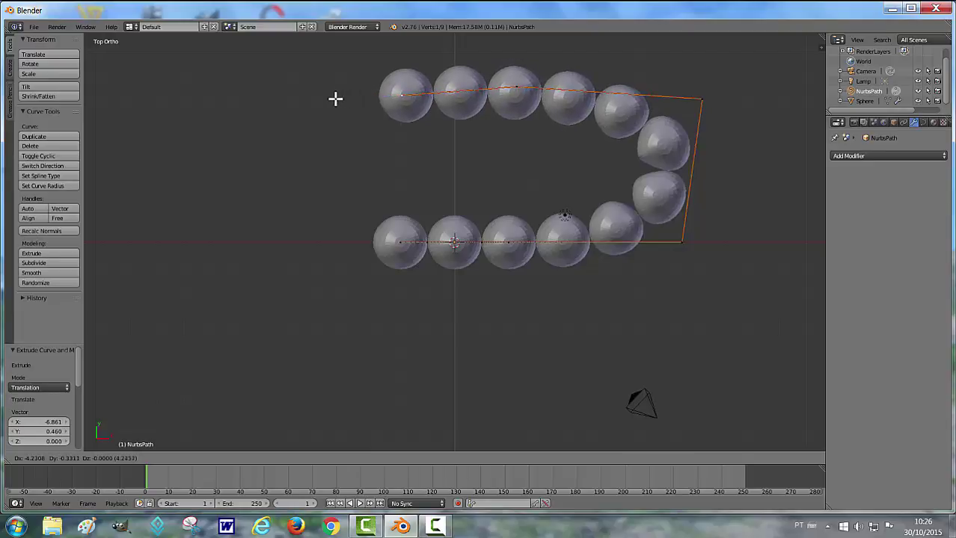
{"action": "left_click", "coordinate": [335, 98]}
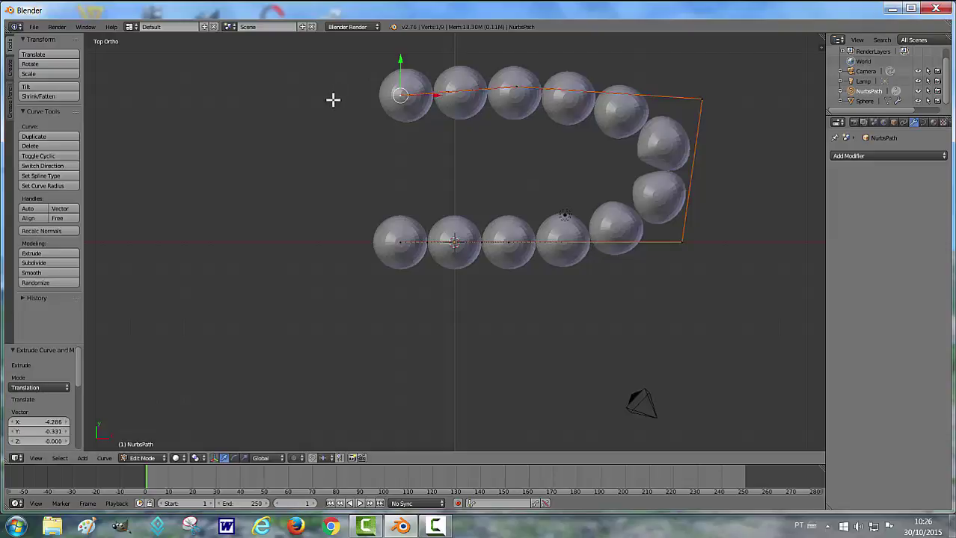
{"action": "key", "text": "e"}
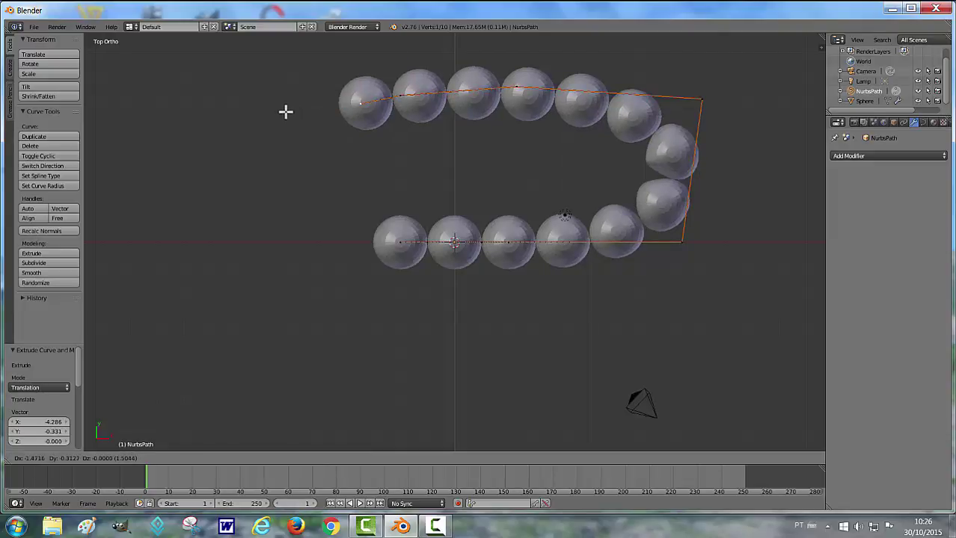
{"action": "left_click", "coordinate": [196, 166]}
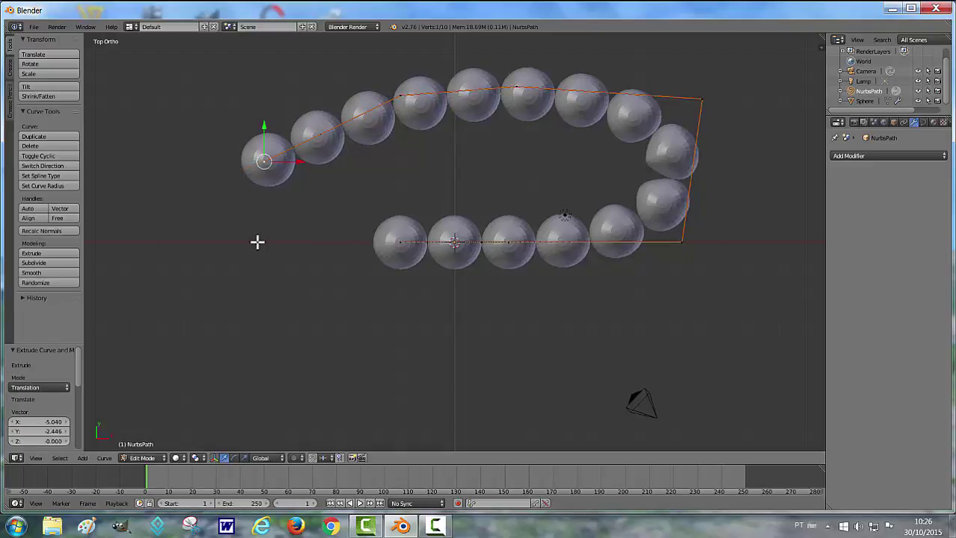
Extrude points down the left side and back rightward along the bottom
{"action": "key", "text": "e"}
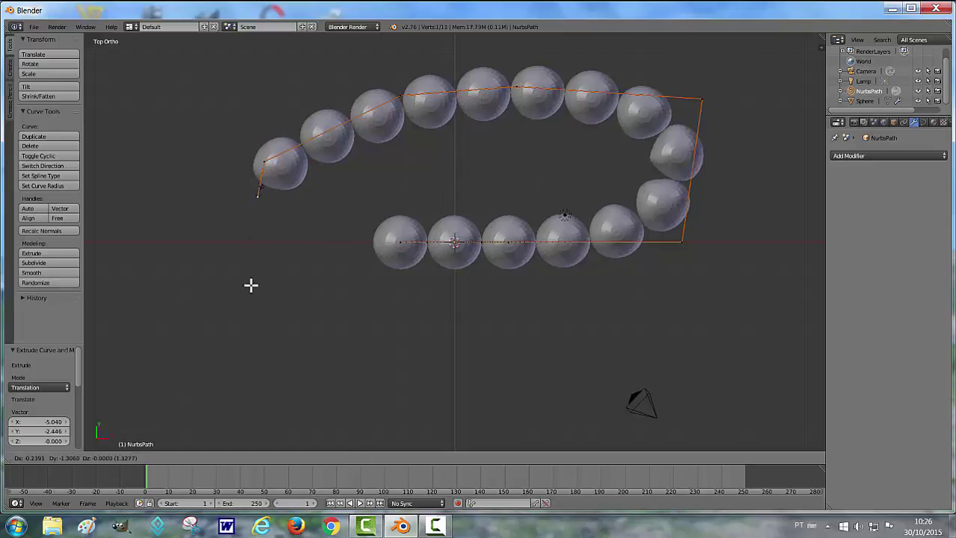
{"action": "left_click", "coordinate": [256, 380]}
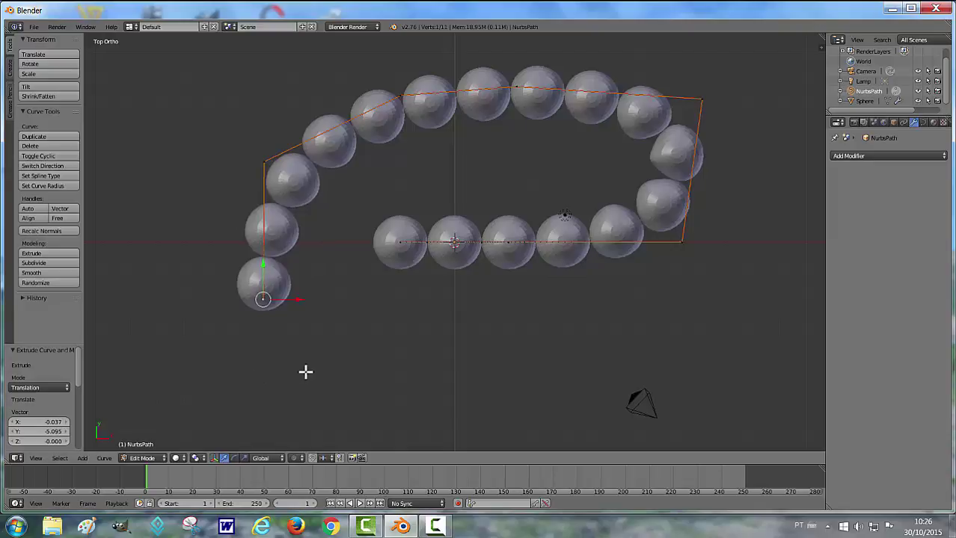
{"action": "key", "text": "e"}
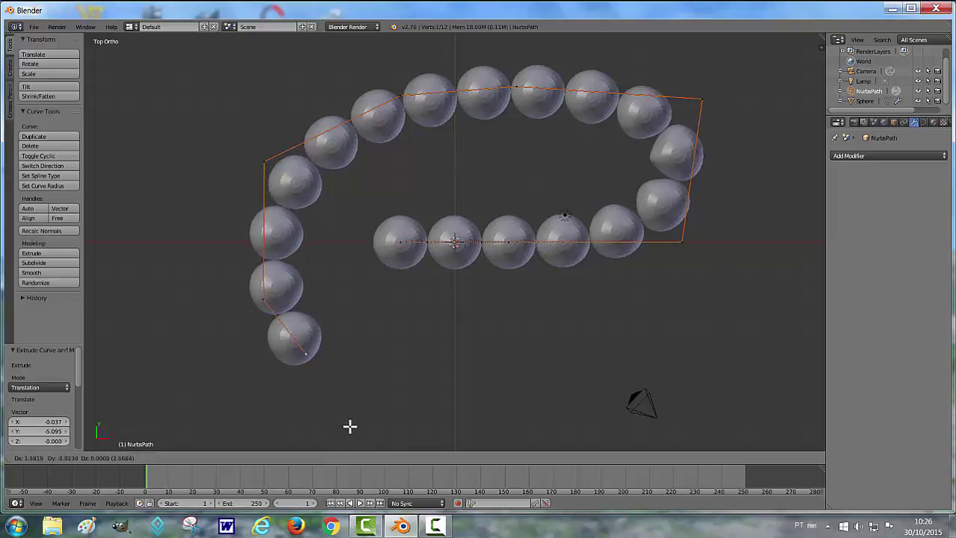
{"action": "left_click", "coordinate": [409, 444]}
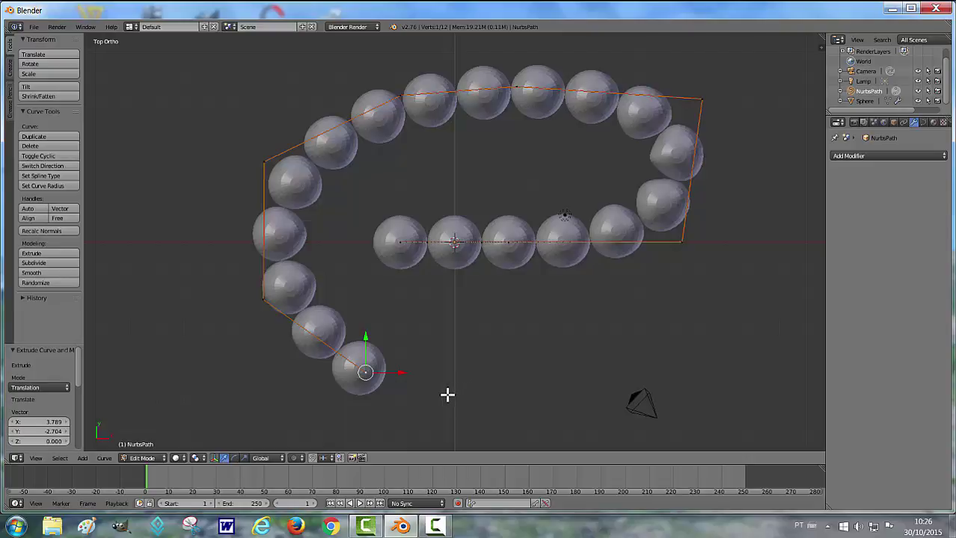
{"action": "key", "text": "e"}
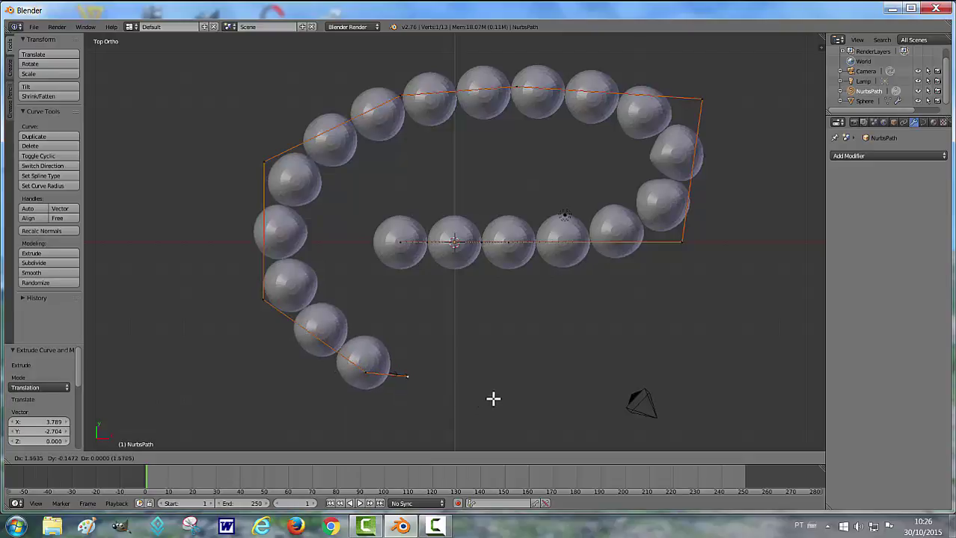
{"action": "left_click", "coordinate": [570, 395]}
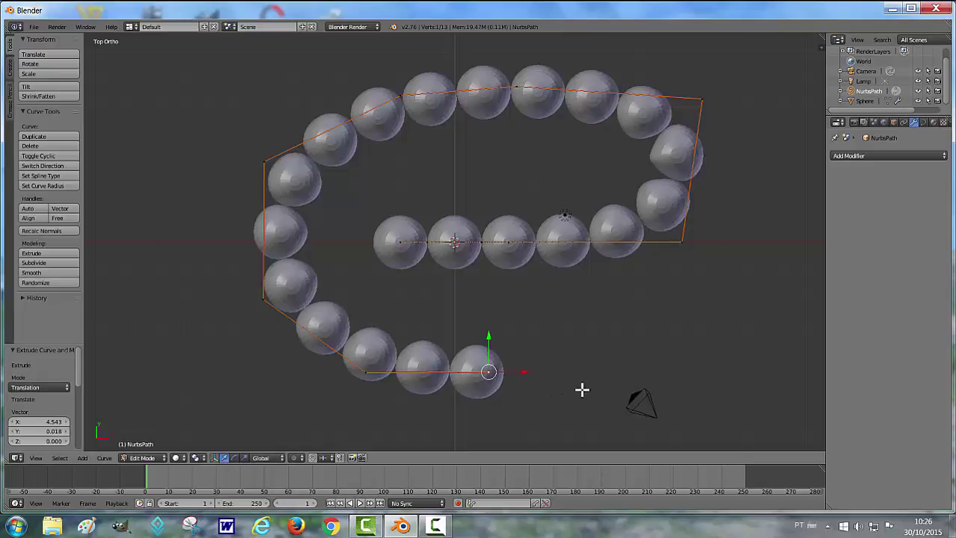
{"action": "key", "text": "e"}
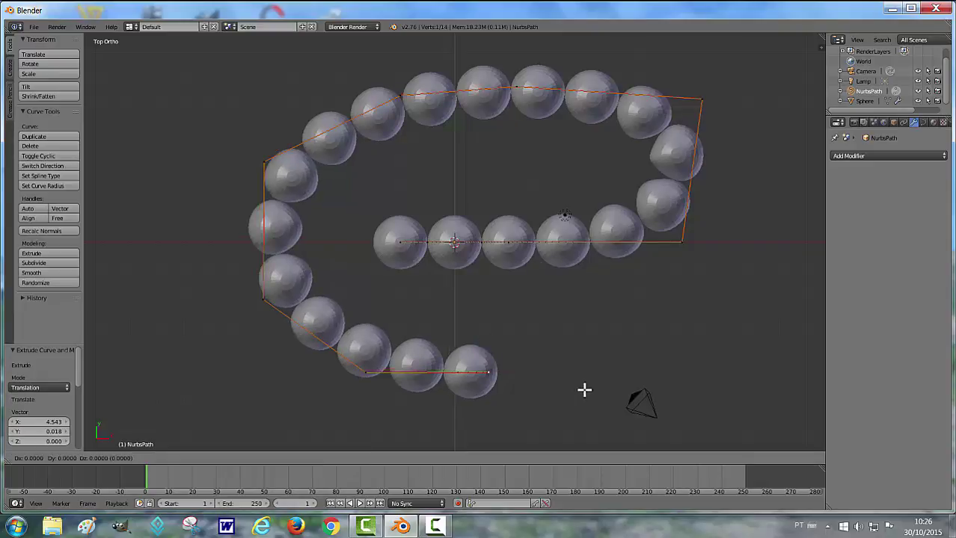
{"action": "left_click", "coordinate": [729, 381]}
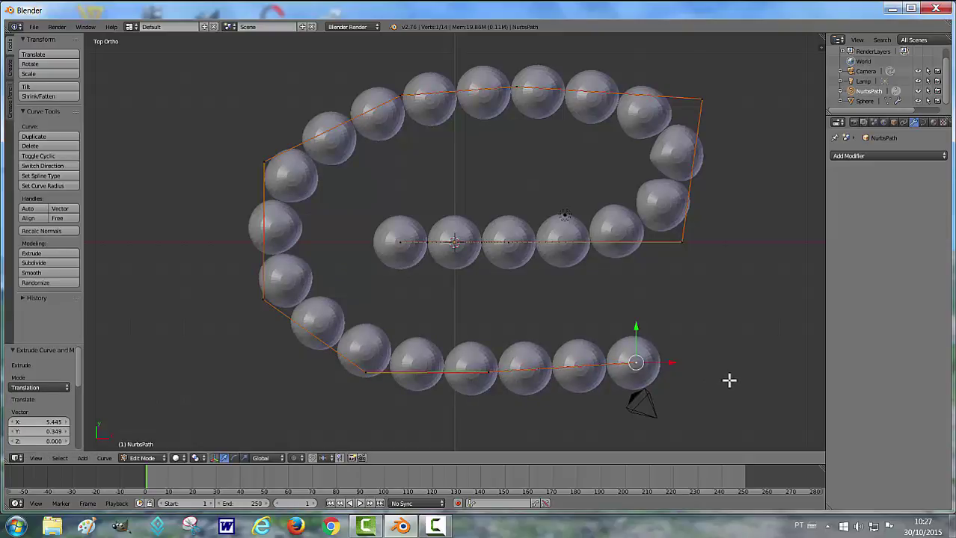
Zoom out and extrude outer-loop points to the right, up the right side and across the top
{"action": "scroll", "coordinate": [729, 380], "scroll_direction": "down", "scroll_amount": 1}
{"action": "scroll", "coordinate": [729, 381], "scroll_direction": "down", "scroll_amount": 3}
{"action": "scroll", "coordinate": [729, 380], "scroll_direction": "down", "scroll_amount": 1}
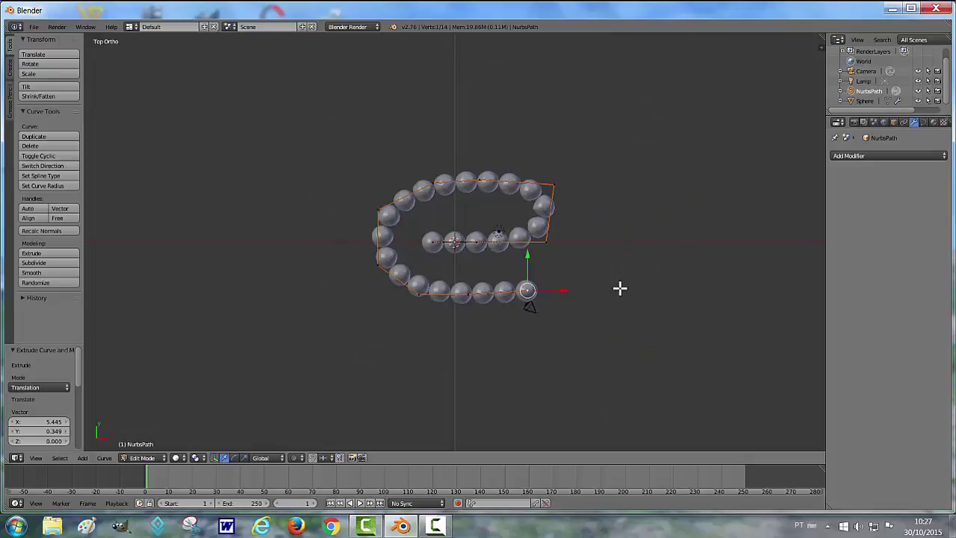
{"action": "key", "text": "e"}
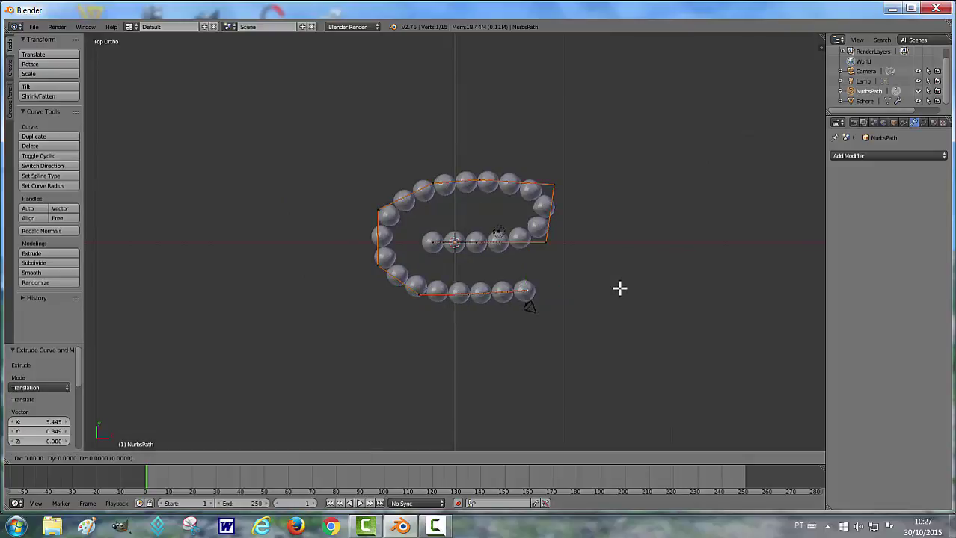
{"action": "left_click", "coordinate": [685, 278]}
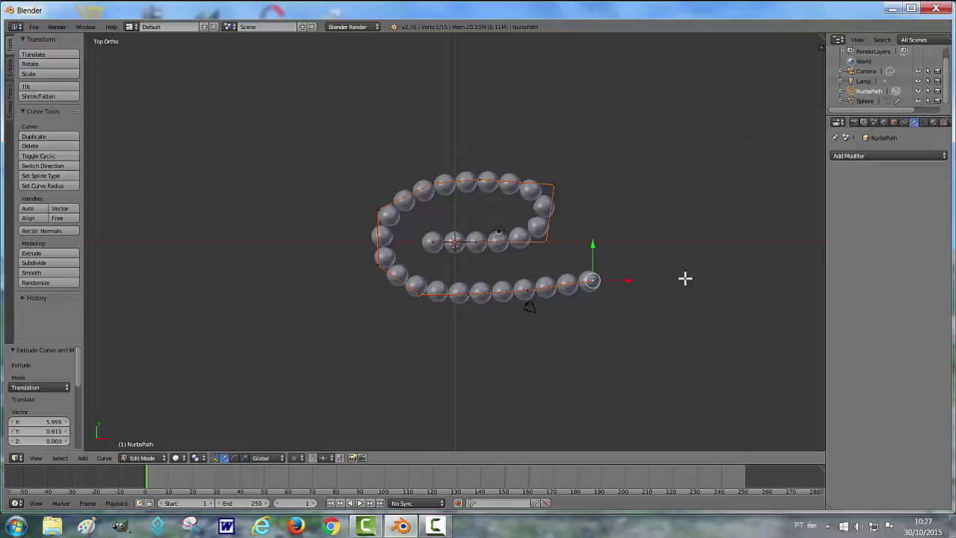
{"action": "key", "text": "e"}
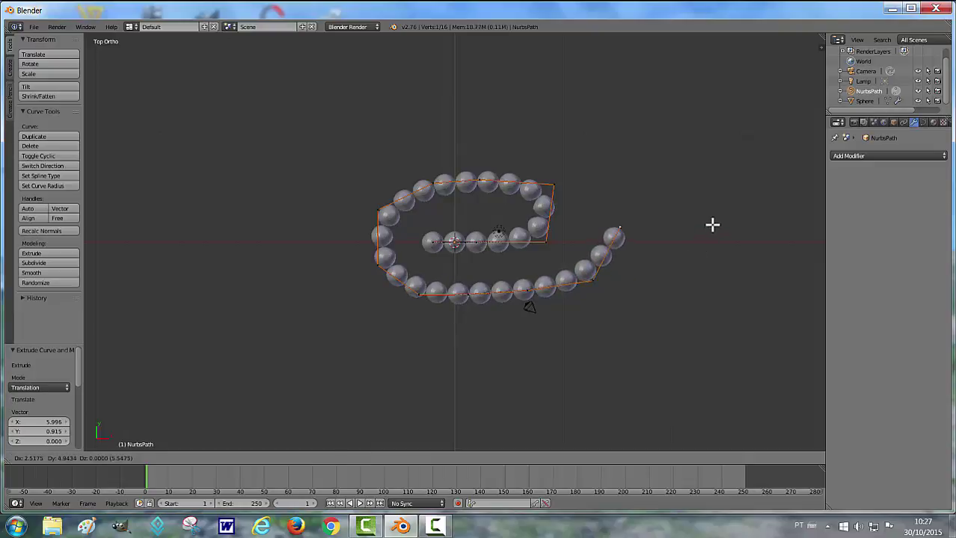
{"action": "left_click", "coordinate": [712, 224]}
{"action": "key", "text": "e"}
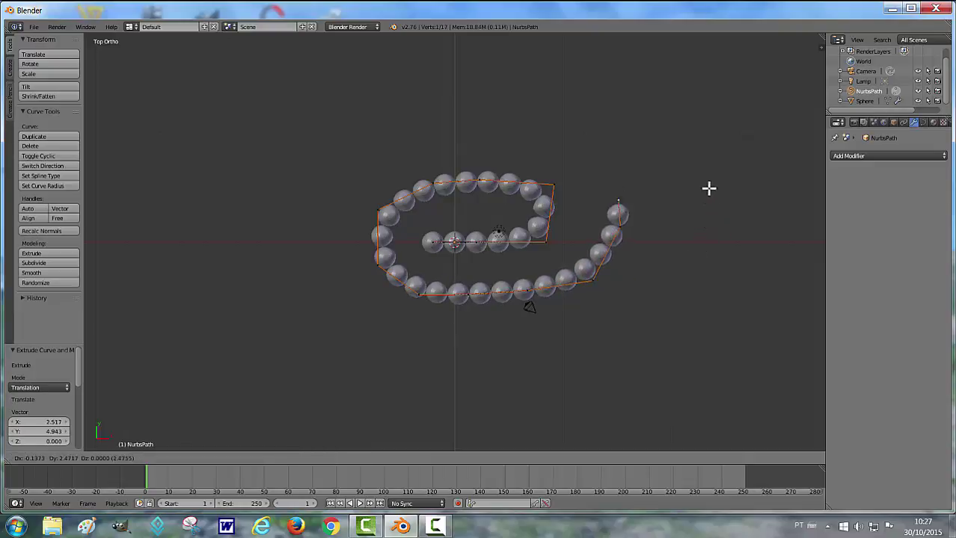
{"action": "left_click", "coordinate": [706, 155]}
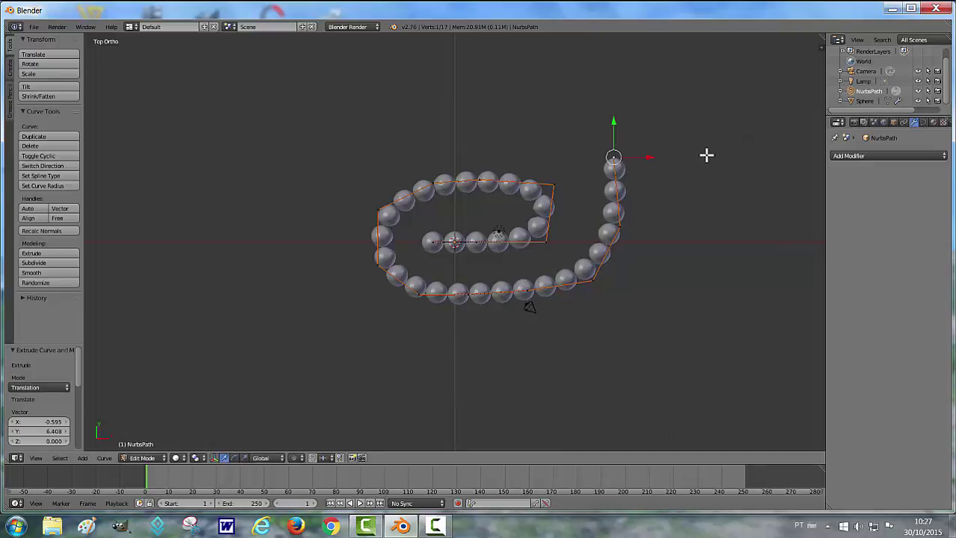
{"action": "key", "text": "e"}
{"action": "left_click", "coordinate": [599, 115]}
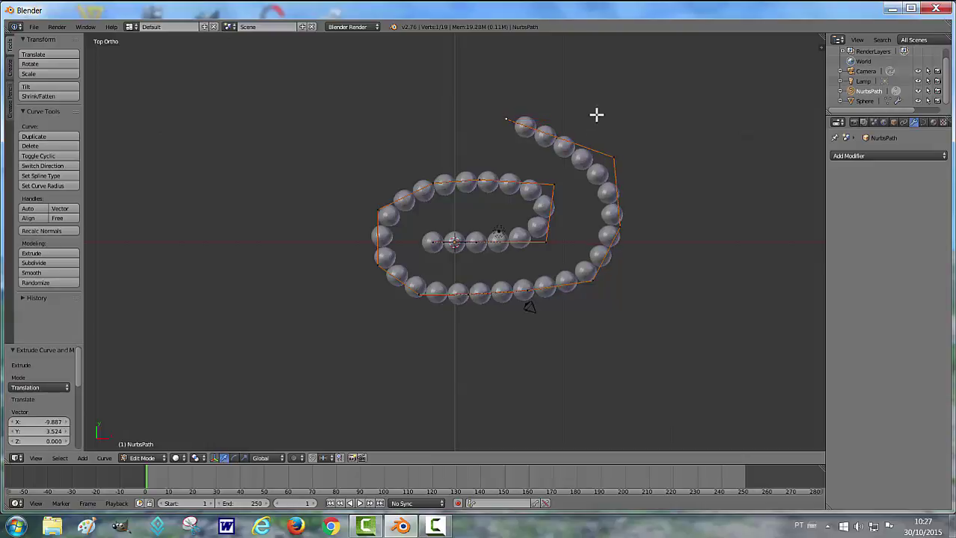
{"action": "key", "text": "e"}
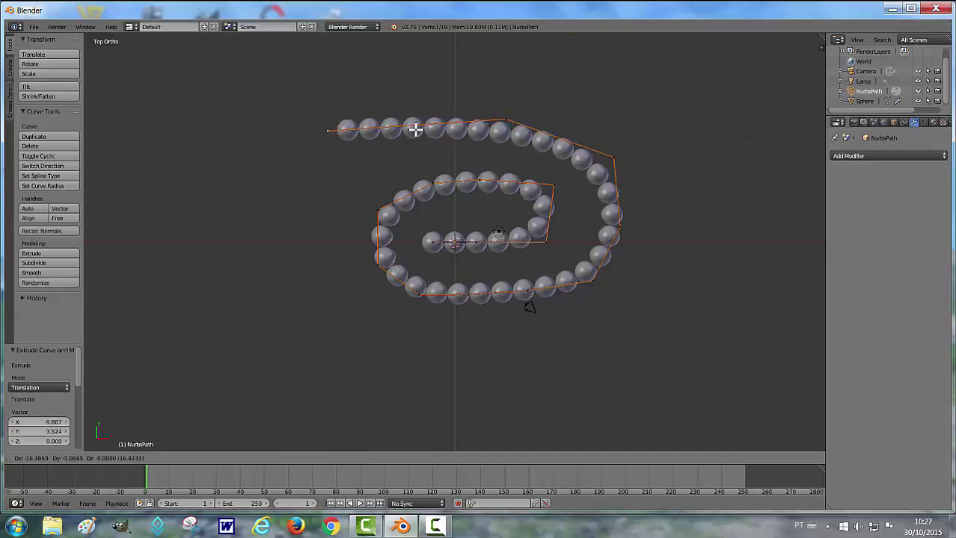
{"action": "left_click", "coordinate": [415, 130]}
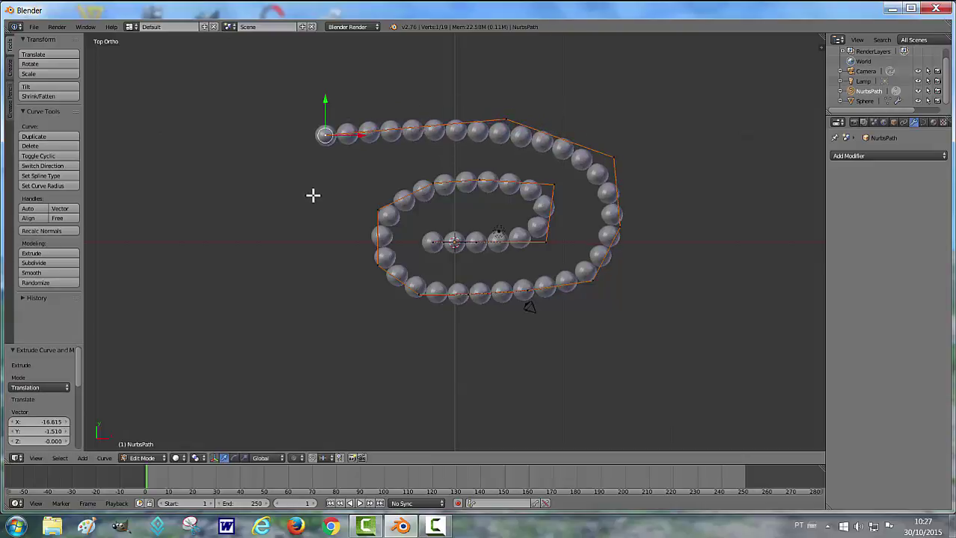
Extrude outer-loop points down the left side and along the bottom, ending at lower right
{"action": "key", "text": "e"}
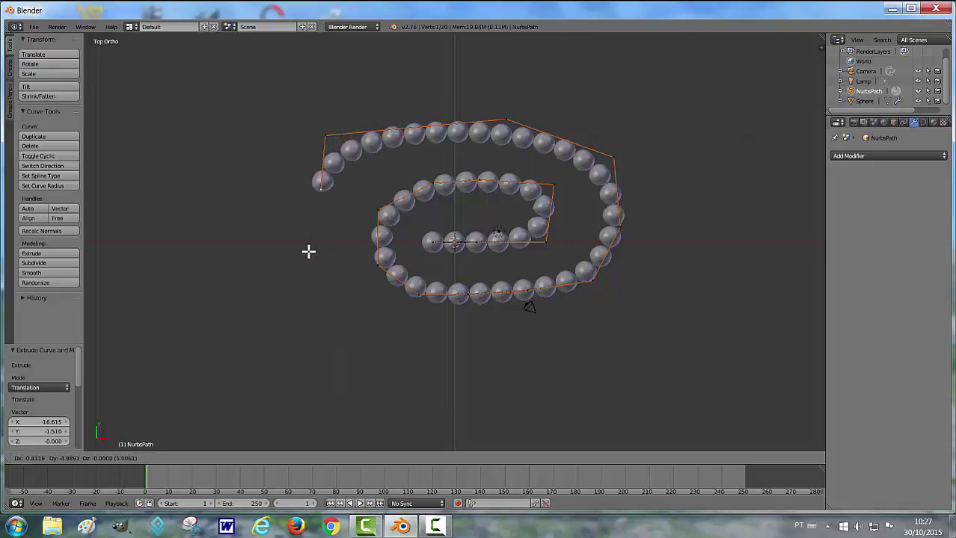
{"action": "left_click", "coordinate": [308, 254]}
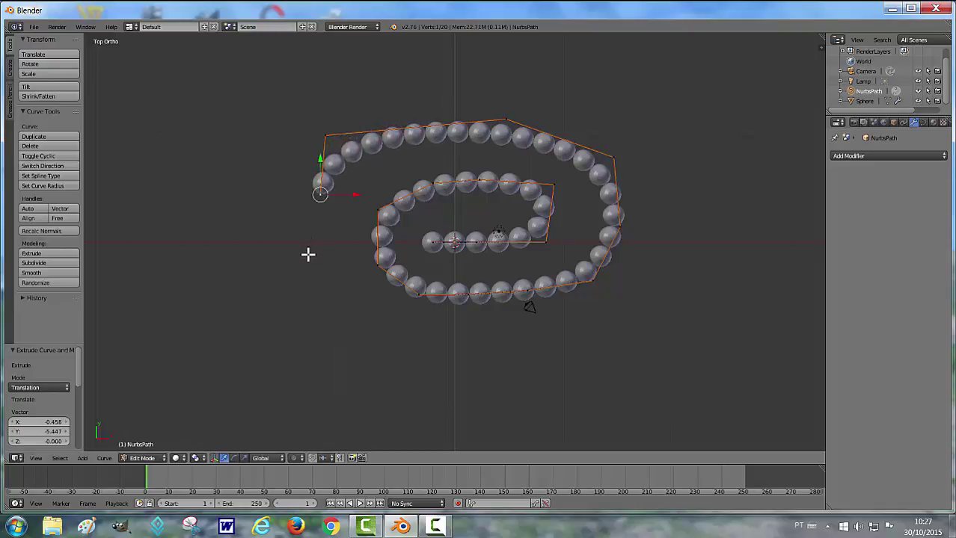
{"action": "key", "text": "e"}
{"action": "left_click", "coordinate": [311, 309]}
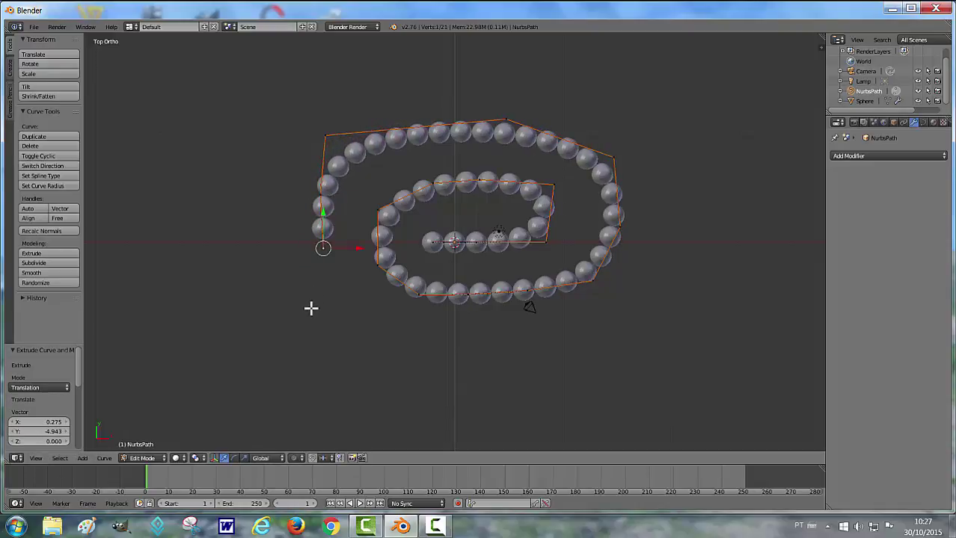
{"action": "key", "text": "e"}
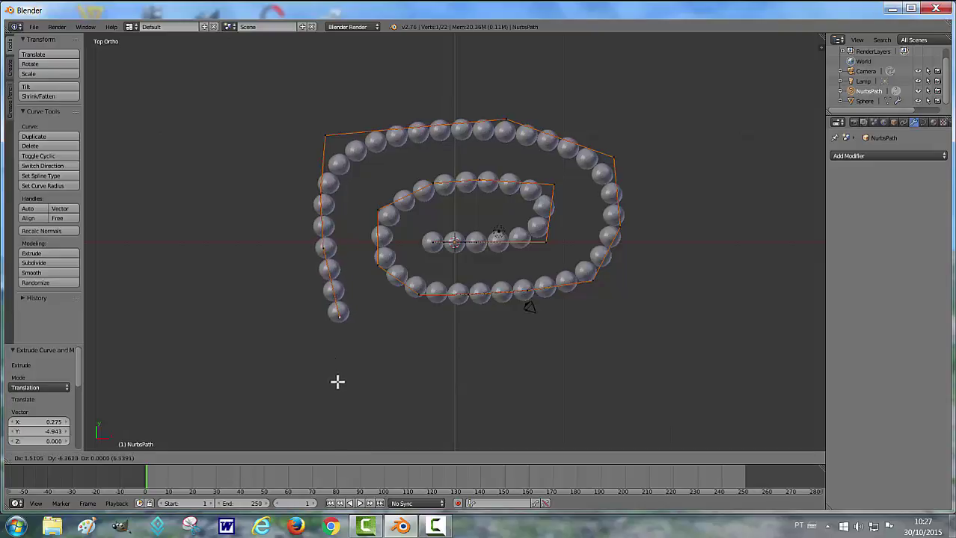
{"action": "left_click", "coordinate": [337, 382]}
{"action": "key", "text": "e"}
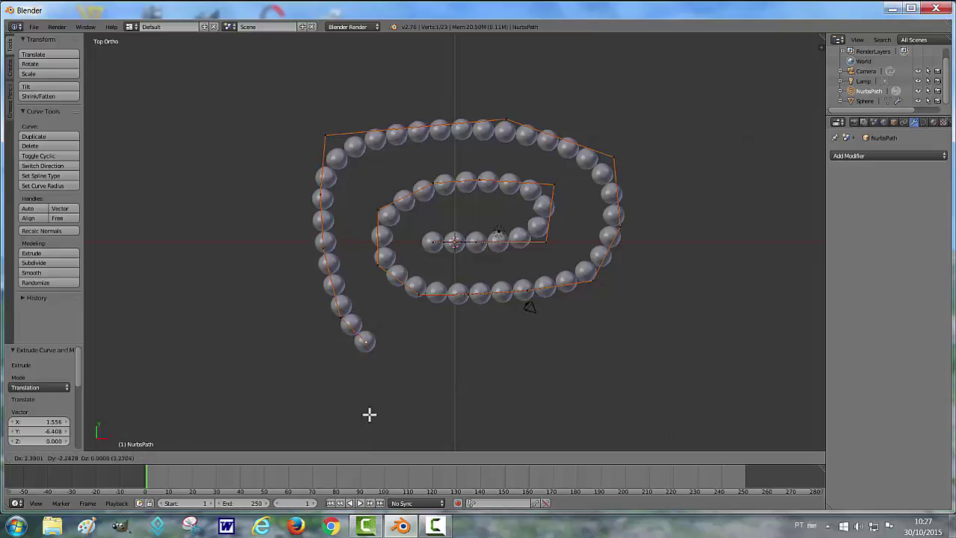
{"action": "left_click", "coordinate": [381, 427]}
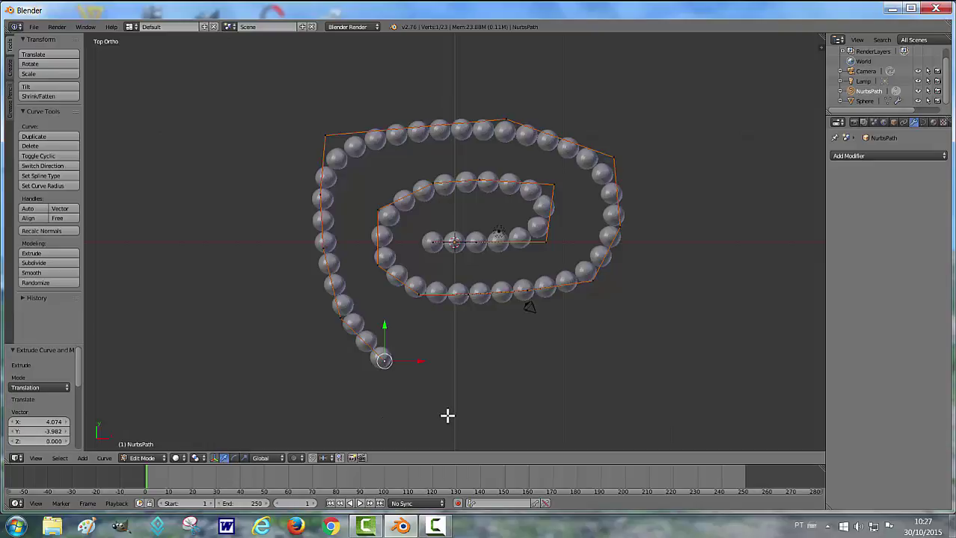
{"action": "key", "text": "e"}
{"action": "left_click", "coordinate": [543, 439]}
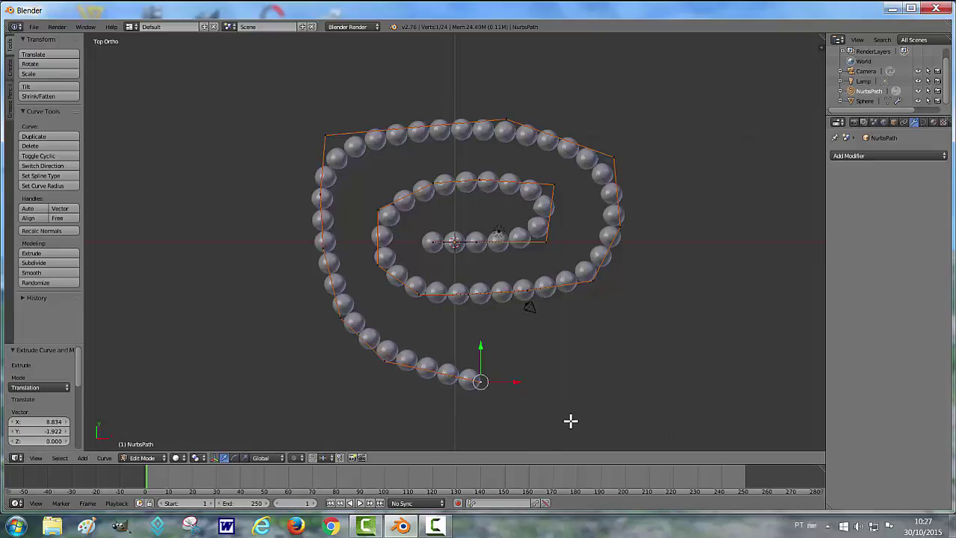
{"action": "key", "text": "e"}
{"action": "left_click", "coordinate": [655, 406]}
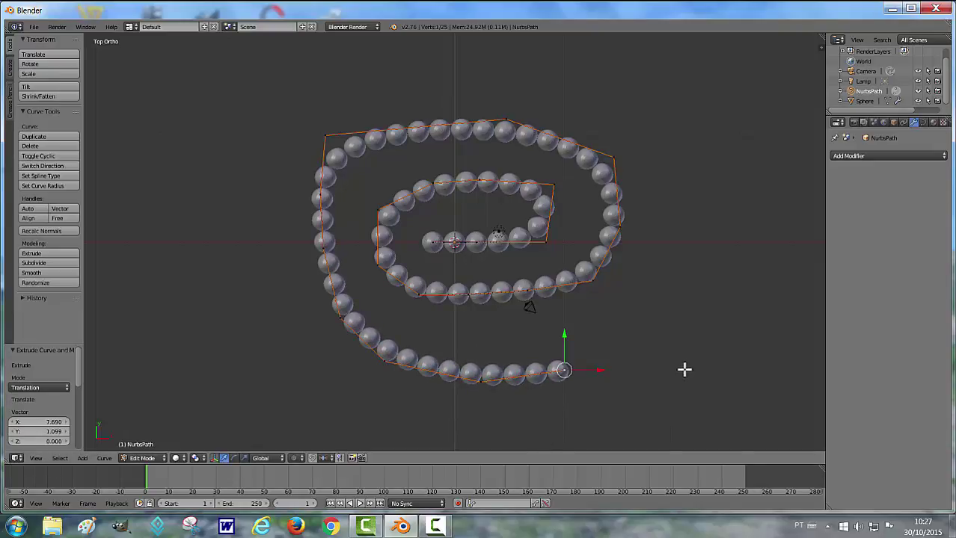
{"action": "key", "text": "e"}
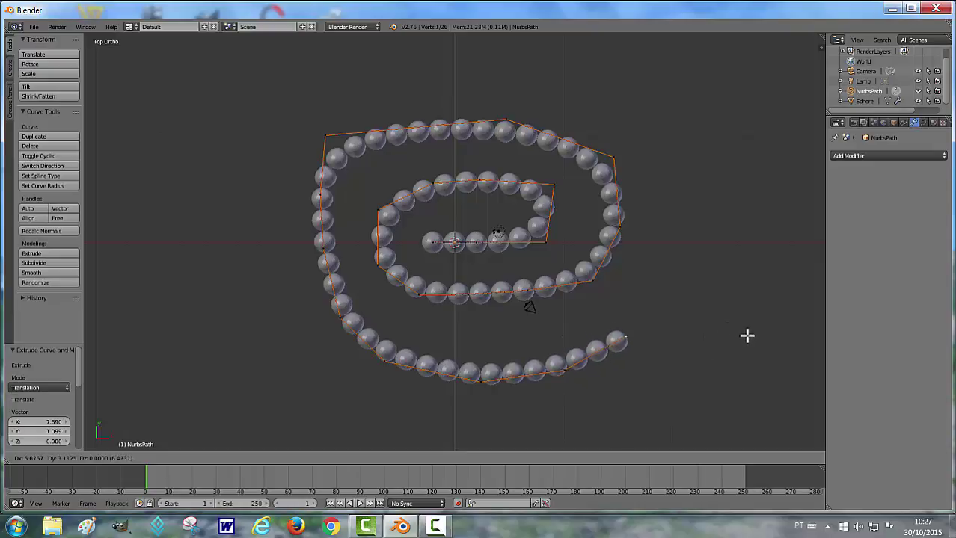
{"action": "left_click", "coordinate": [747, 335]}
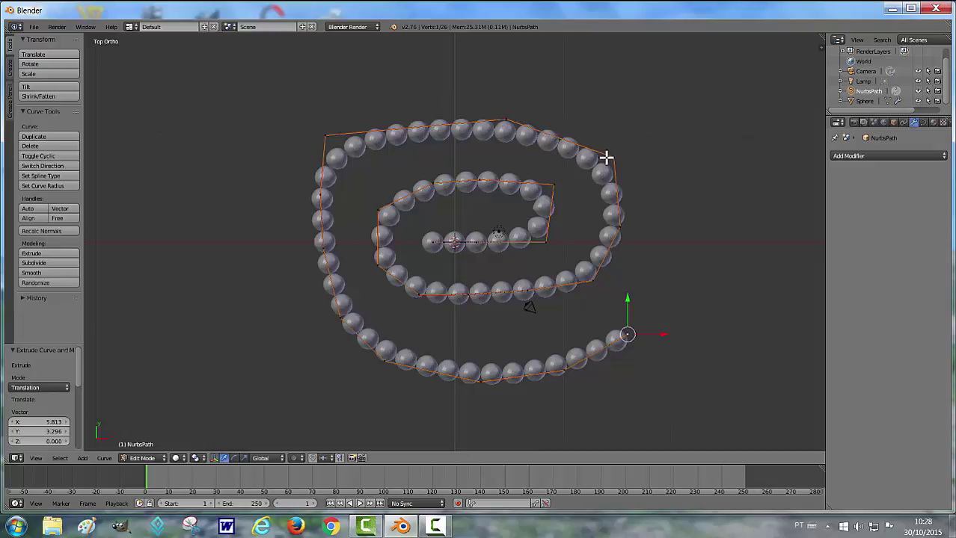
Move the outer loop's top, upper-right and right-side control points outward to round it
{"action": "right_click", "coordinate": [506, 118]}
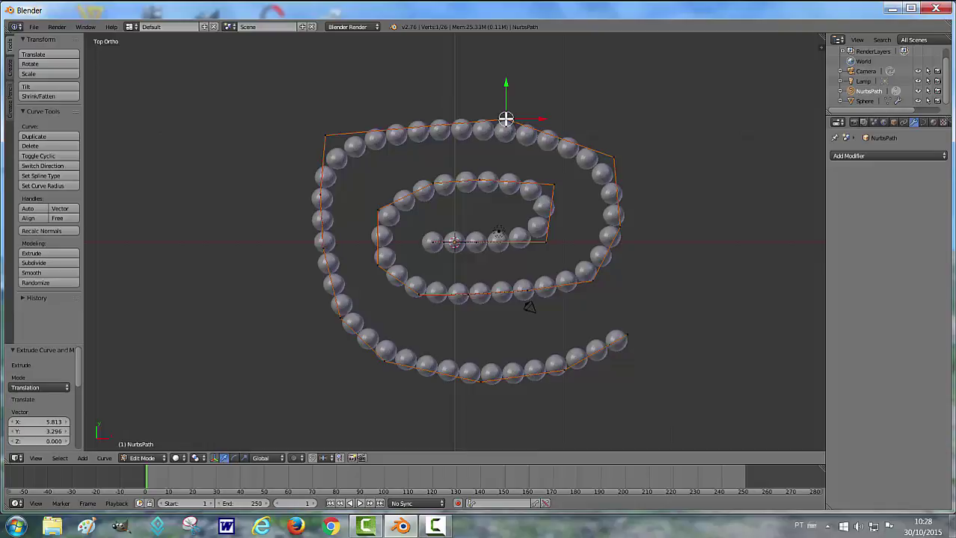
{"action": "key", "text": "g"}
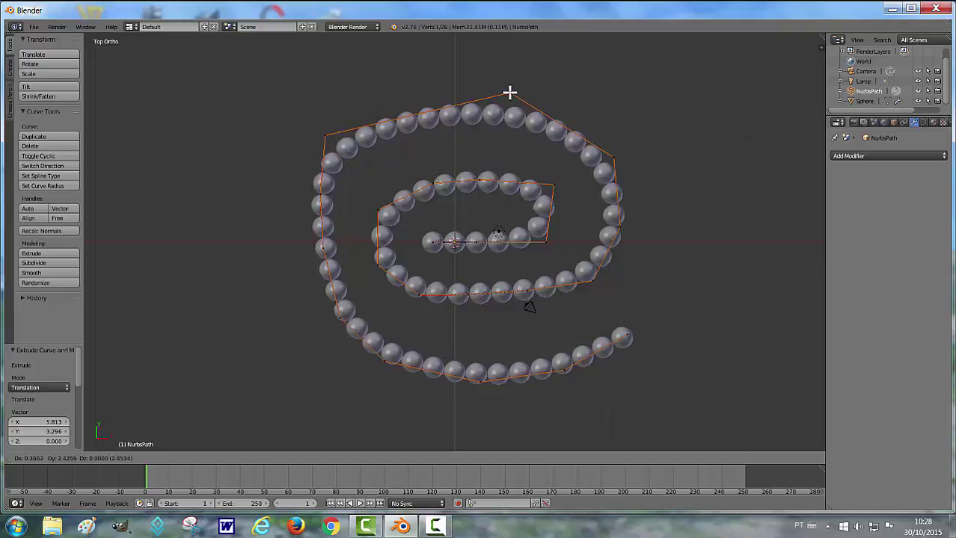
{"action": "left_click", "coordinate": [510, 92]}
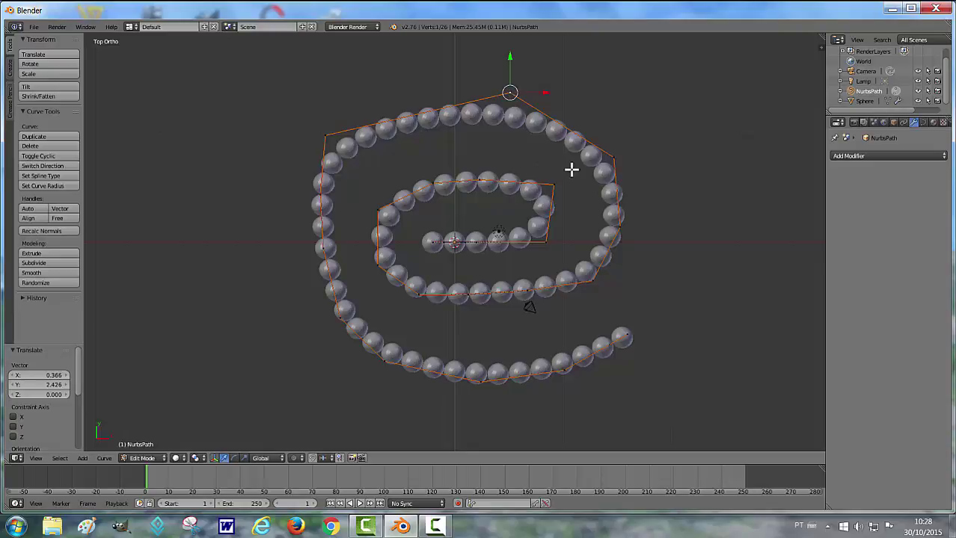
{"action": "right_click", "coordinate": [613, 156]}
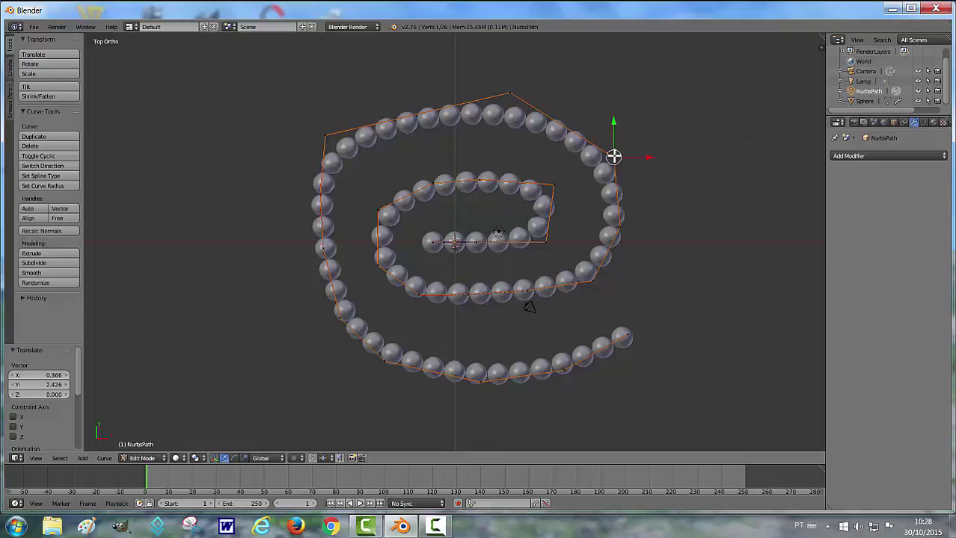
{"action": "key", "text": "g"}
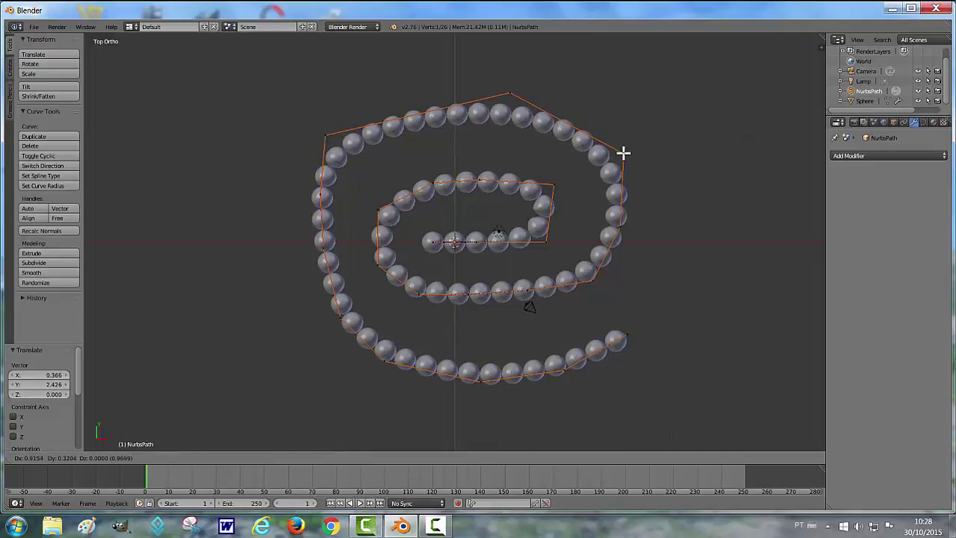
{"action": "left_click", "coordinate": [623, 153]}
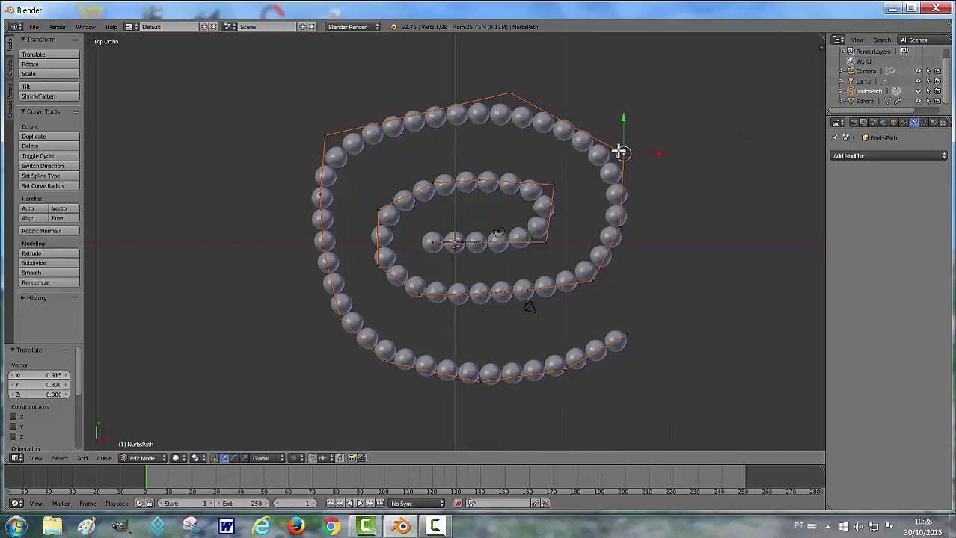
{"action": "right_click", "coordinate": [619, 227]}
{"action": "key", "text": "g"}
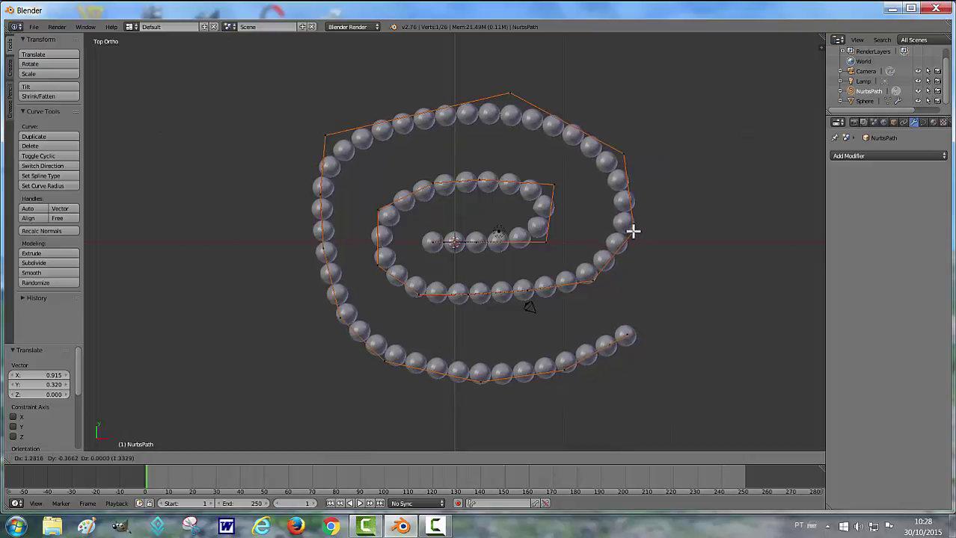
{"action": "left_click", "coordinate": [633, 231]}
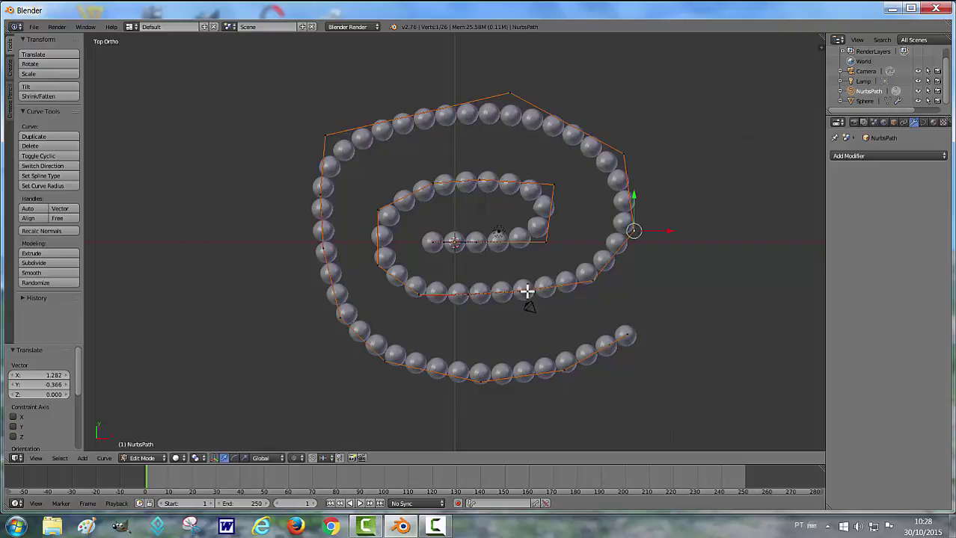
Shift three control points along the middle loop's bottom to even out its curve
{"action": "right_click", "coordinate": [527, 291]}
{"action": "key", "text": "g"}
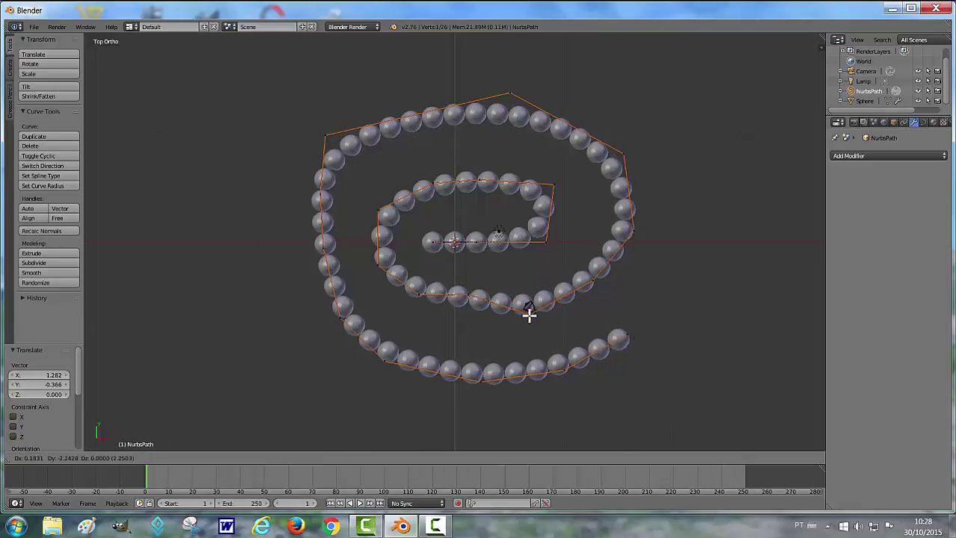
{"action": "left_click", "coordinate": [529, 315]}
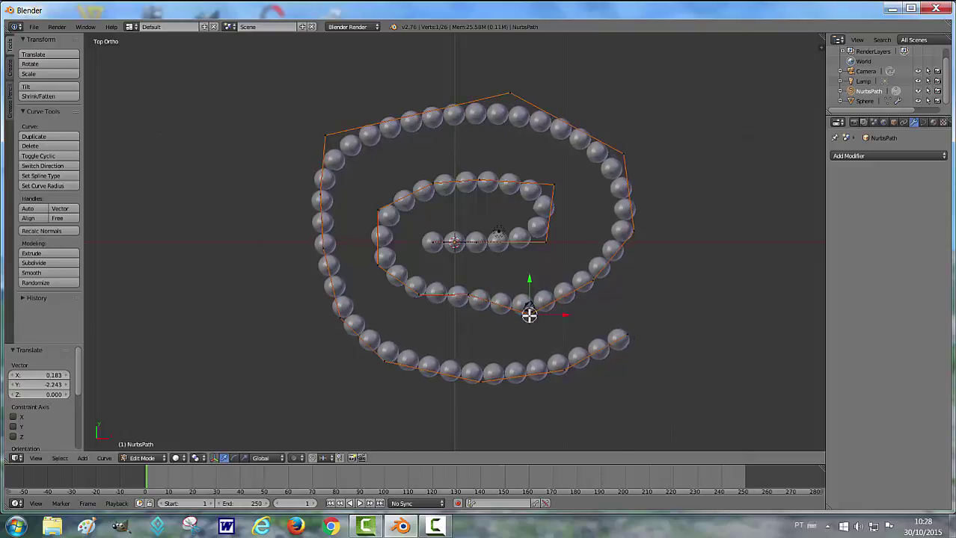
{"action": "left_click", "coordinate": [466, 296]}
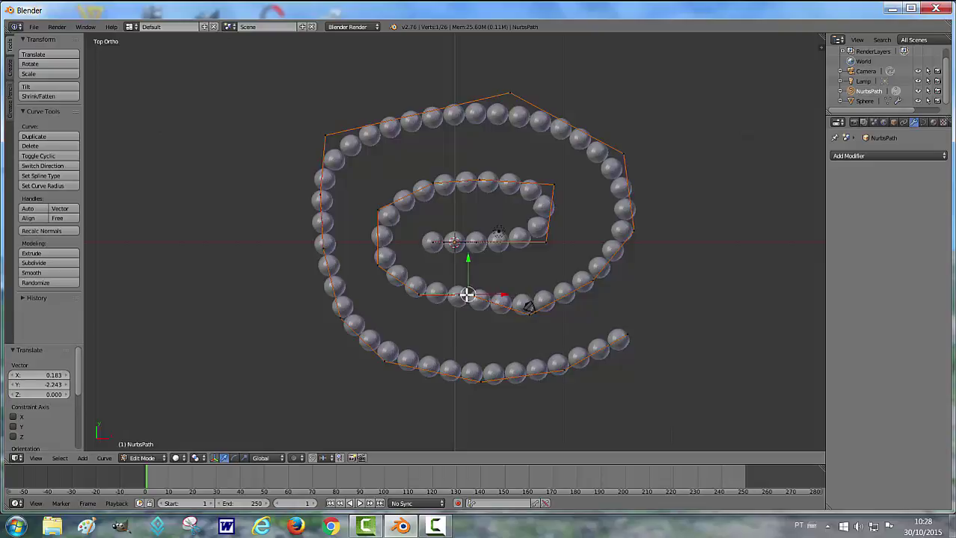
{"action": "key", "text": "g"}
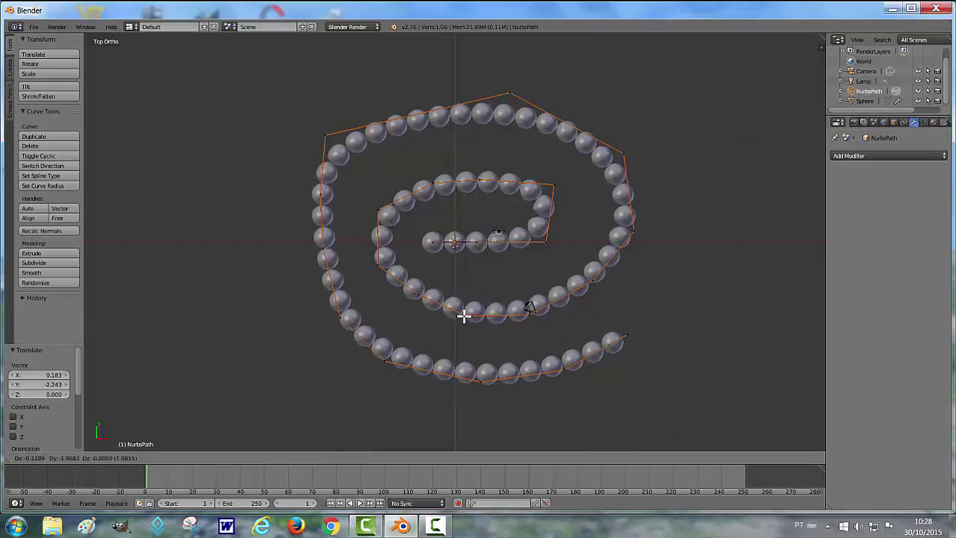
{"action": "left_click", "coordinate": [464, 316]}
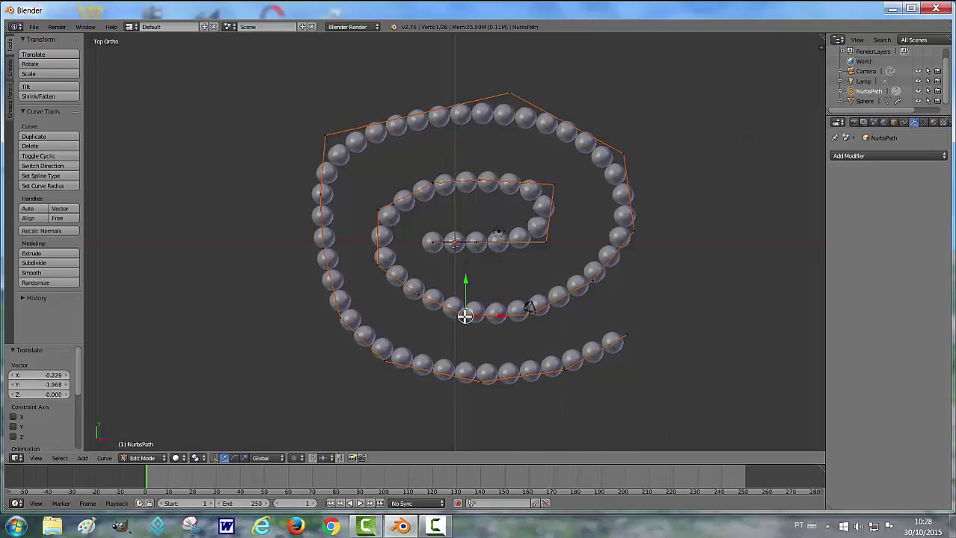
{"action": "left_click", "coordinate": [418, 295]}
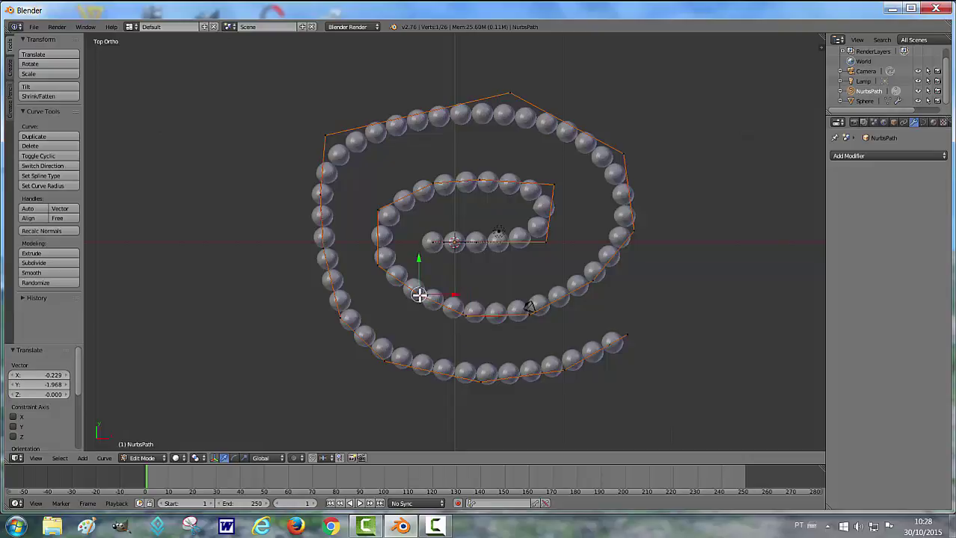
{"action": "key", "text": "g"}
{"action": "left_click", "coordinate": [417, 301]}
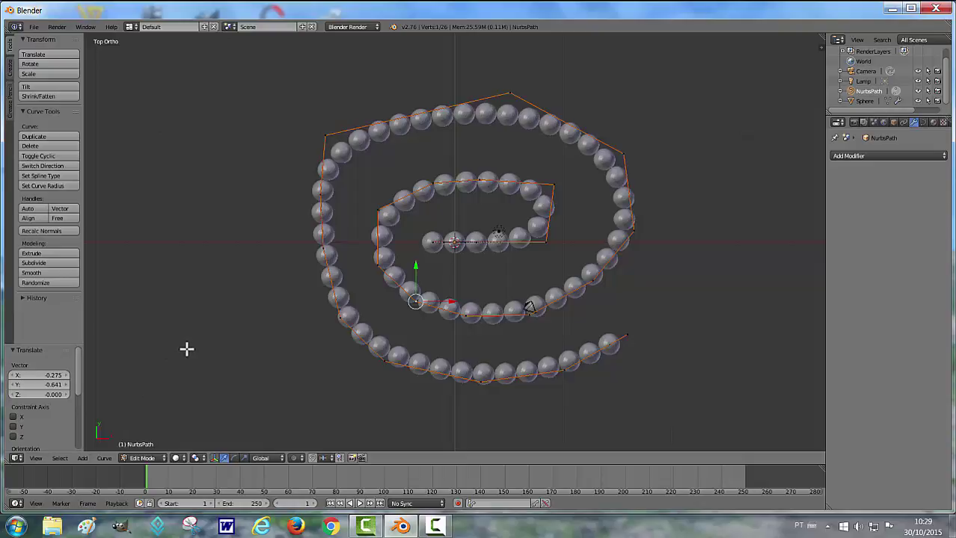
Return to Object Mode so the double-coiled sphere spiral shows without its path control points
{"action": "key", "text": "Tab"}
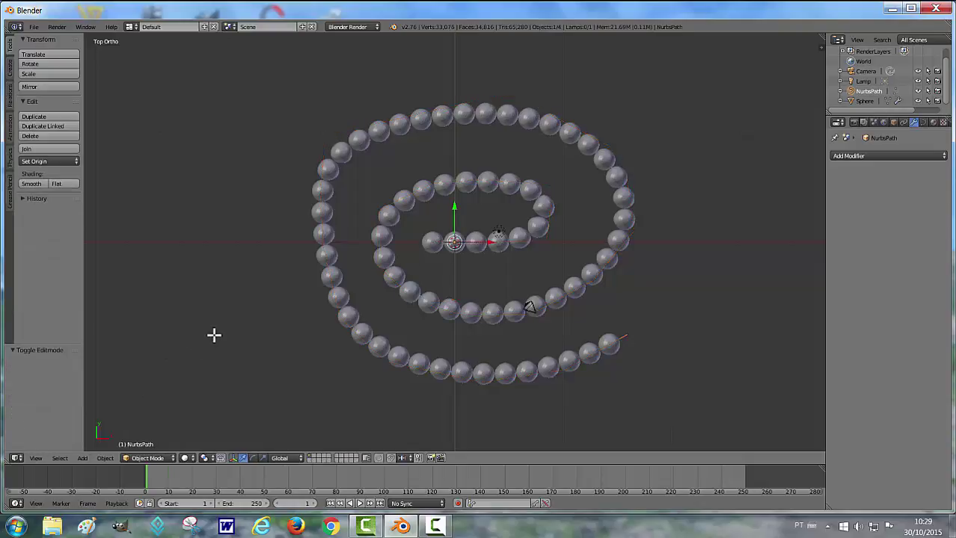